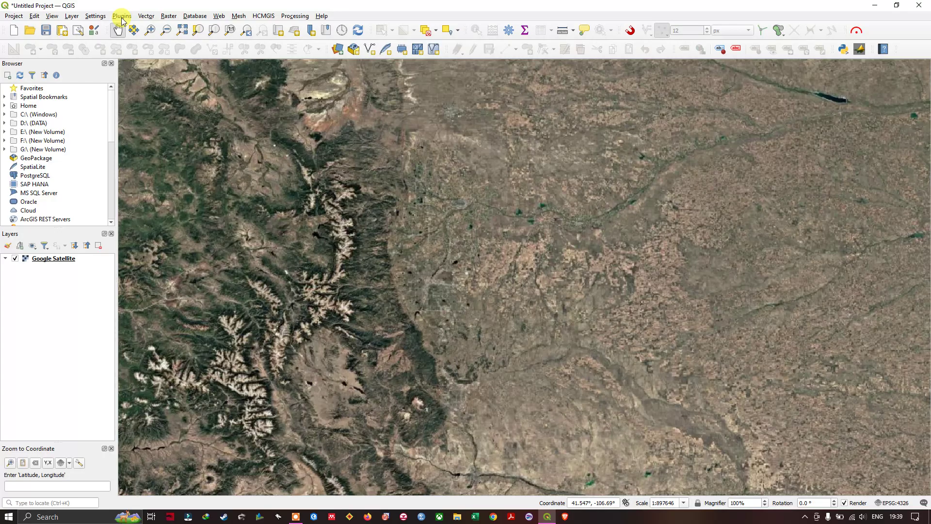
Step: Search the full Plugin Manager list for HCMGIS and review its details
left_click(121, 16)
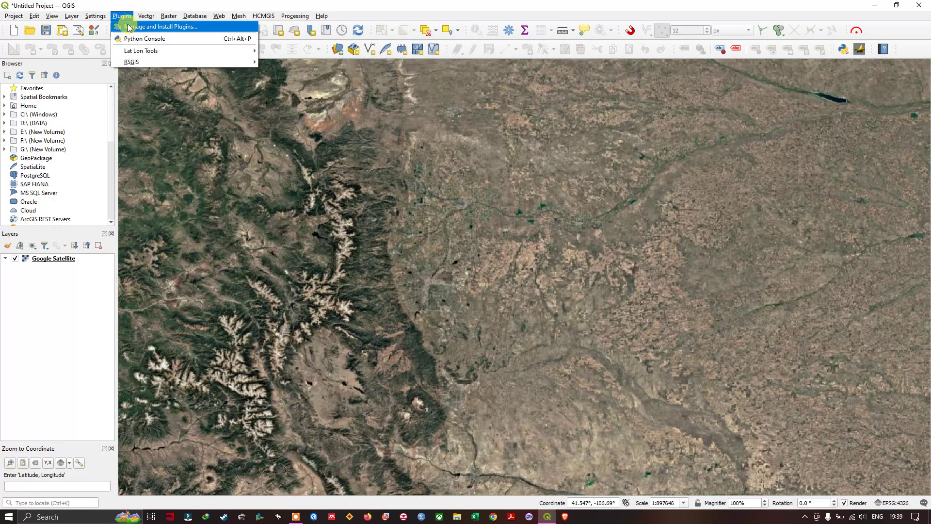
left_click(128, 28)
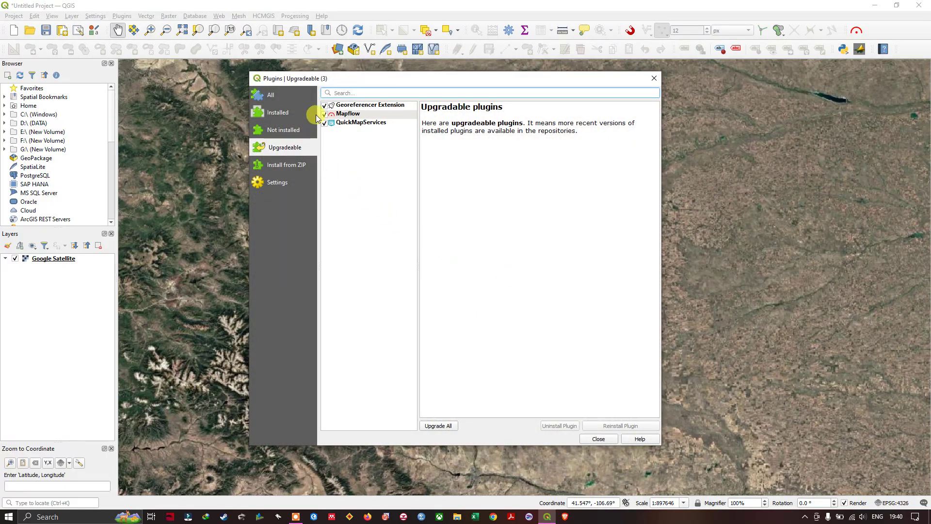
left_click(271, 94)
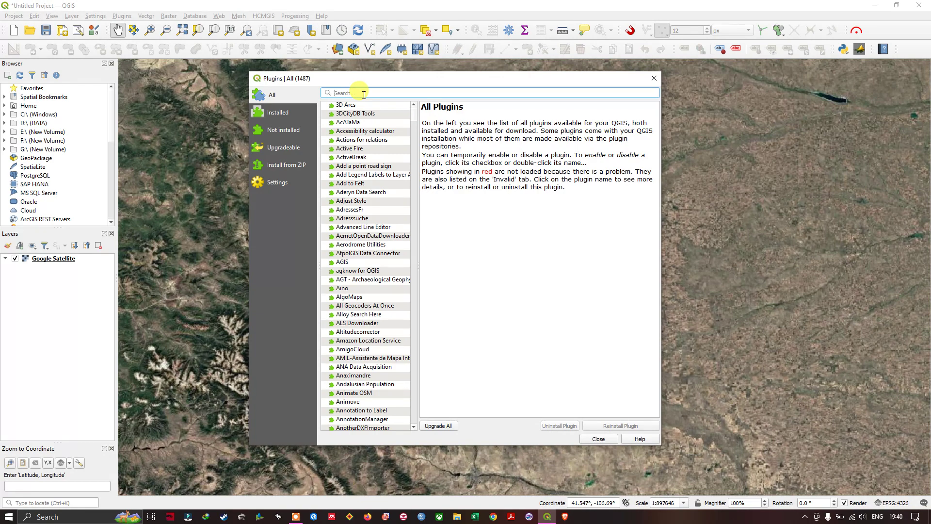
left_click(364, 94)
type("HCMGIS")
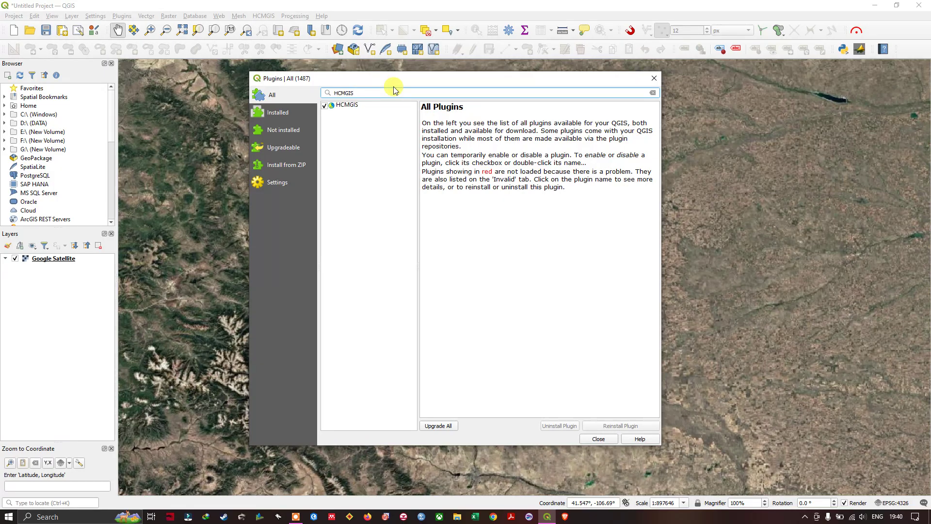
left_click(350, 105)
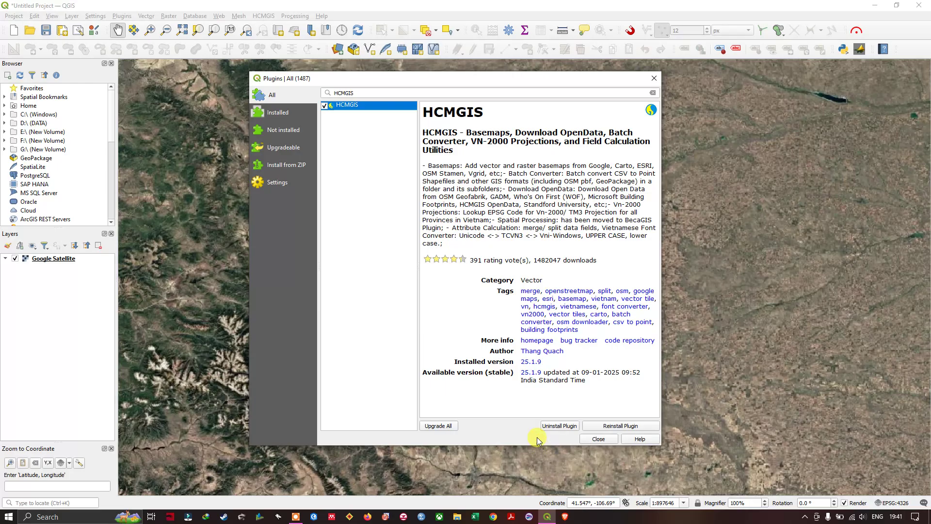
left_click(609, 440)
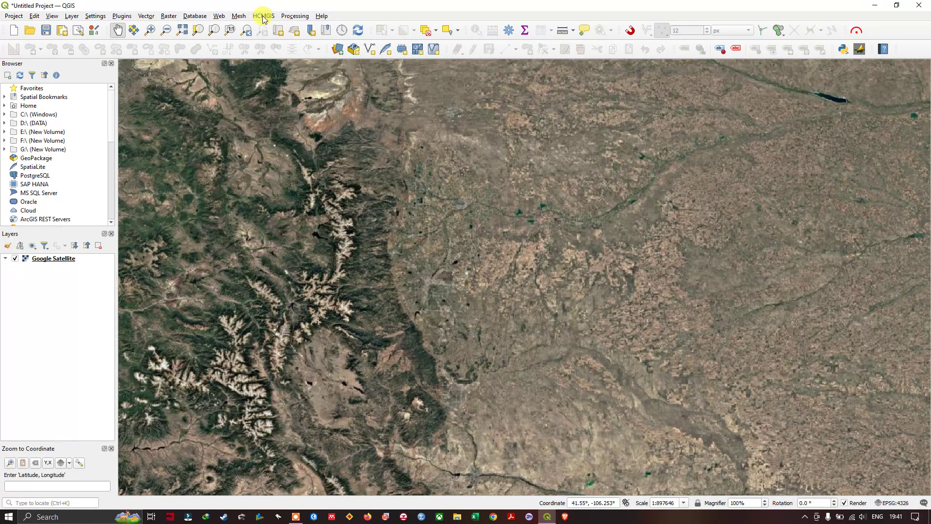
Step: Launch HCMGIS's Download OpenData > OSM Data by Country from Geofabrik tool
left_click(265, 17)
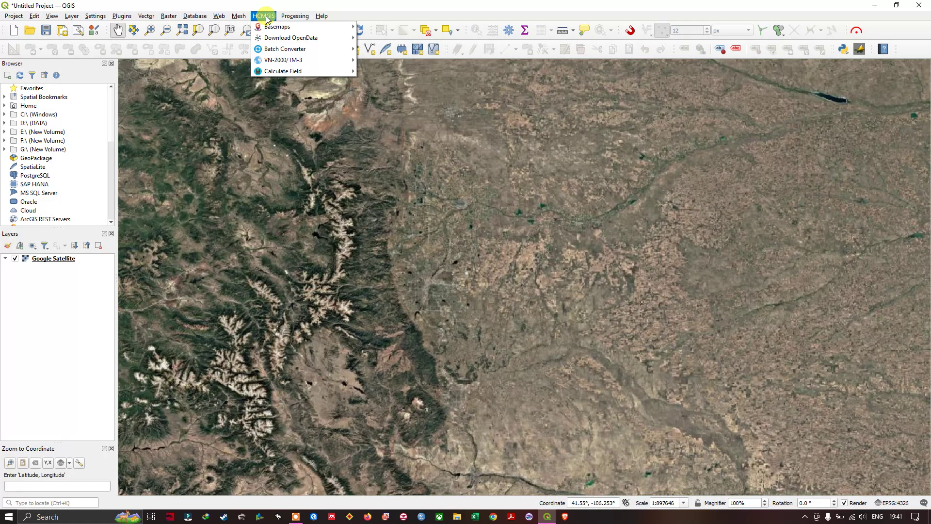
mouse_move(276, 37)
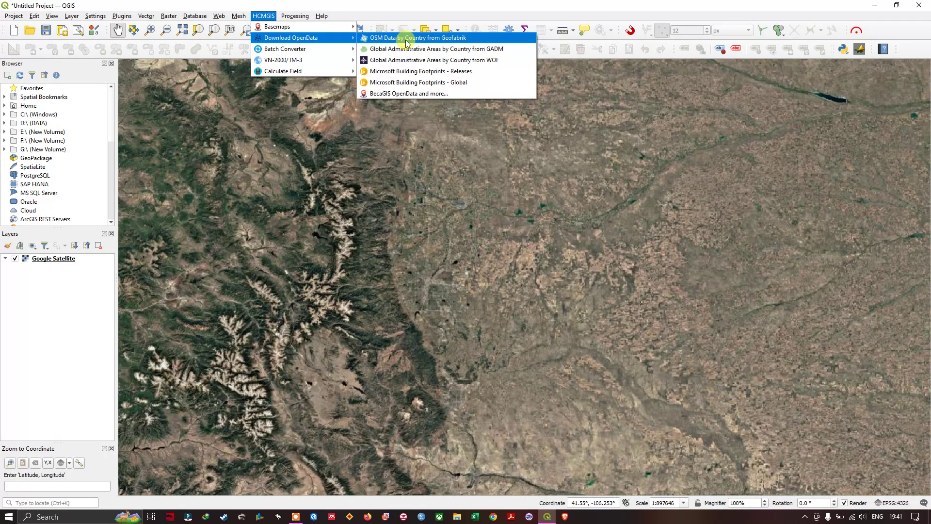
left_click(427, 38)
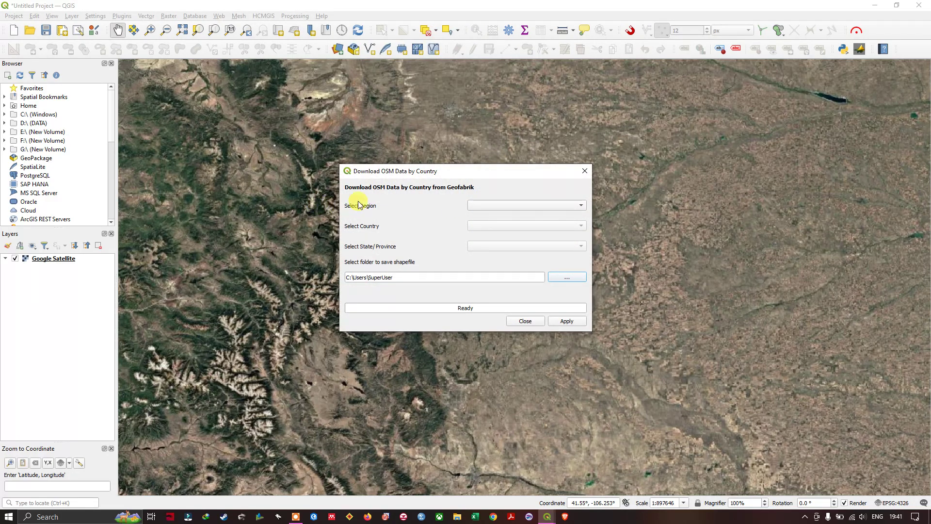
Step: Choose North America, United States of America and Colorado as region, country and state
left_click(506, 206)
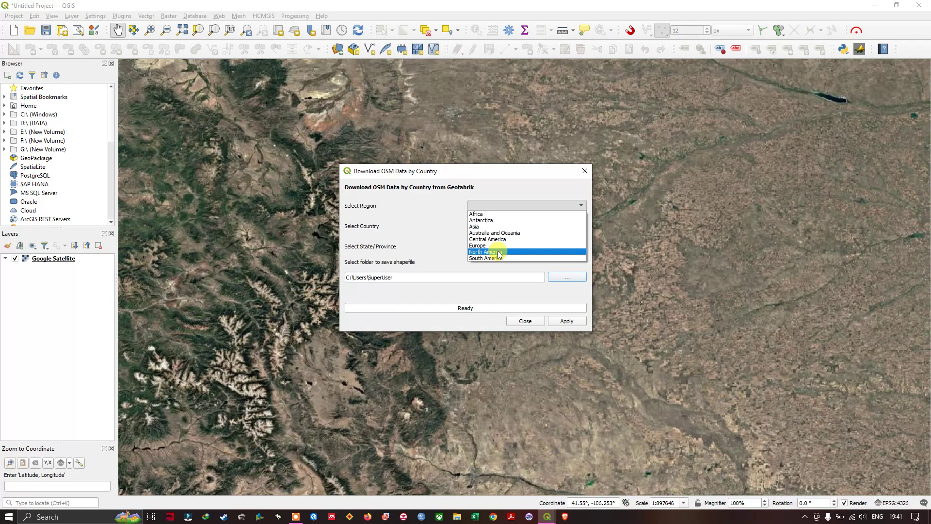
left_click(499, 252)
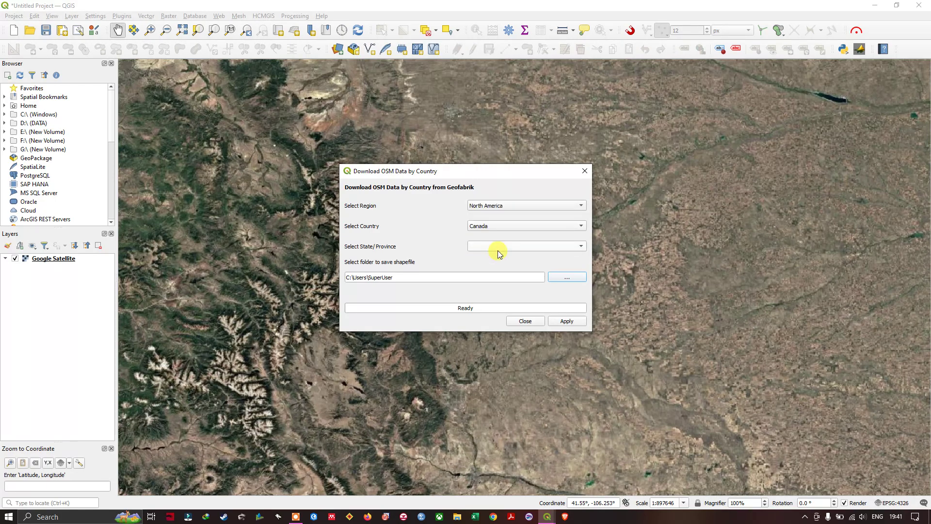
left_click(507, 226)
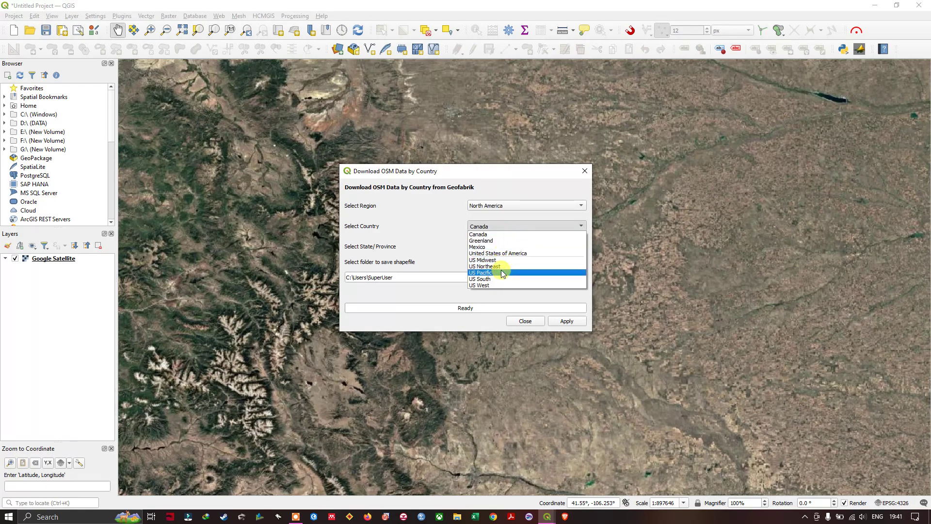
left_click(502, 253)
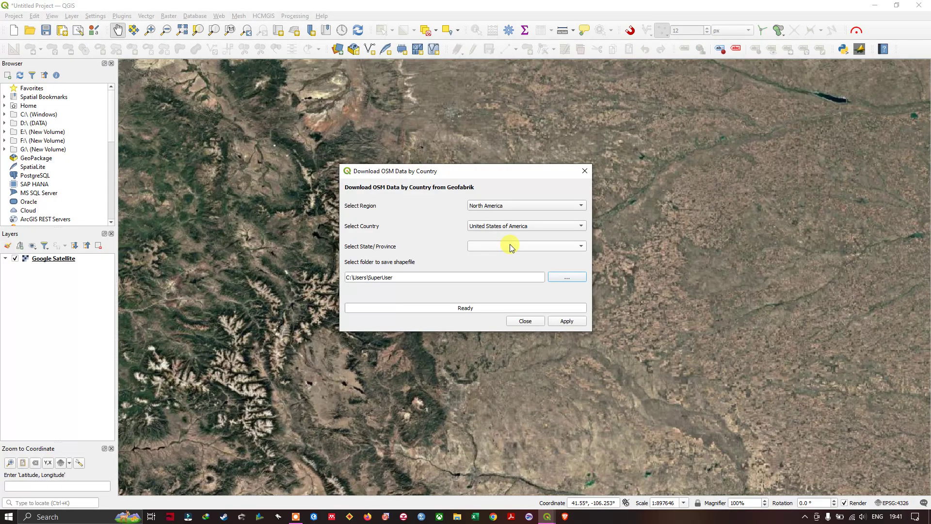
left_click(526, 247)
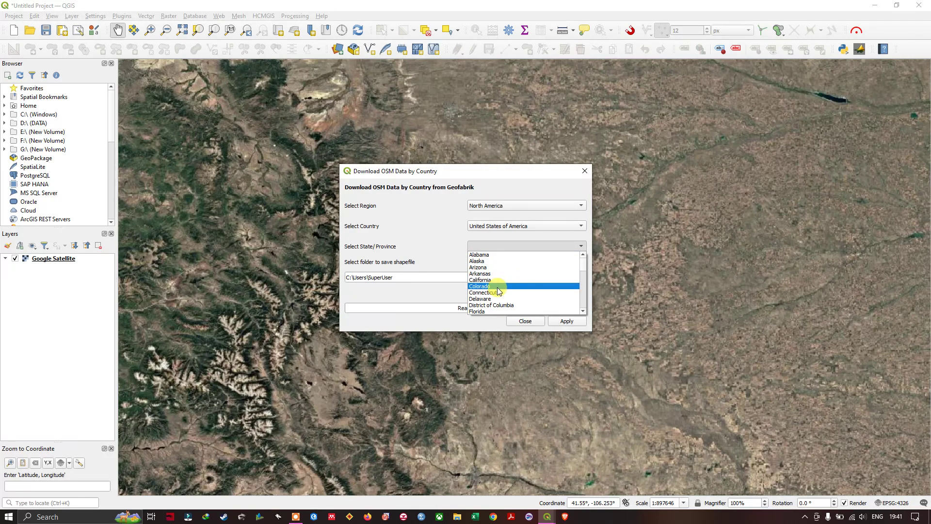
left_click(485, 286)
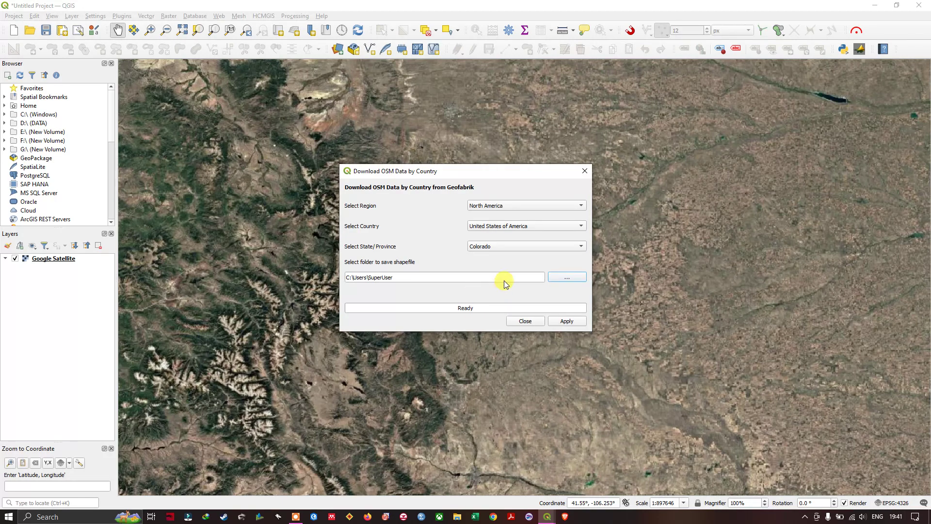
Step: Set the Searches folder as the output location for the downloaded shapefiles
left_click(565, 277)
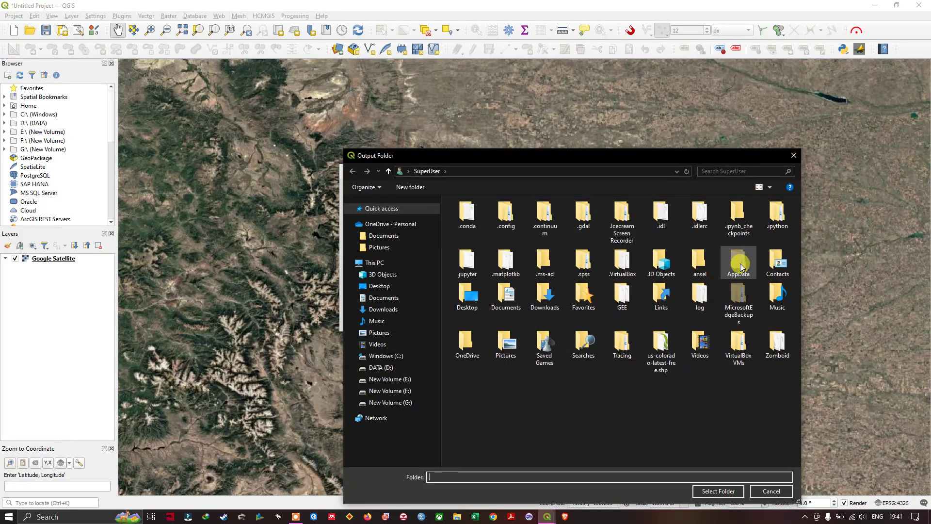
left_click(795, 156)
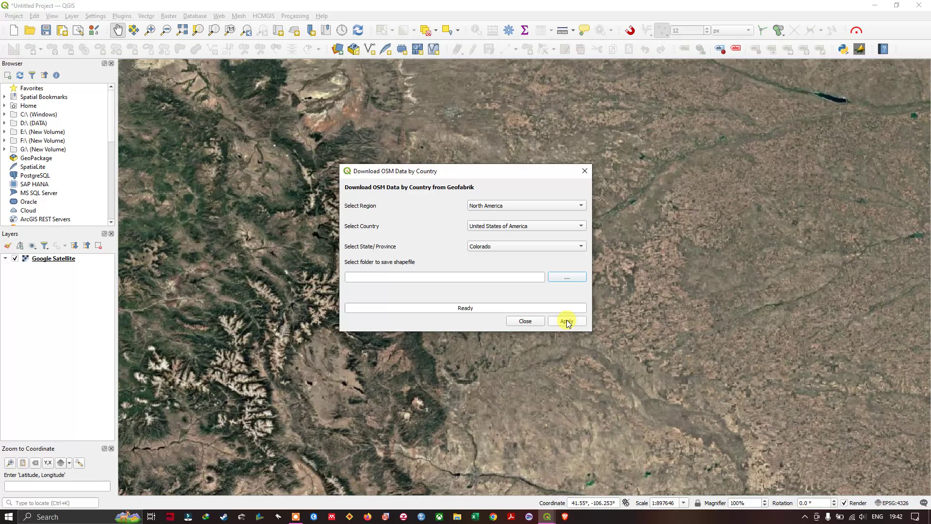
left_click(567, 277)
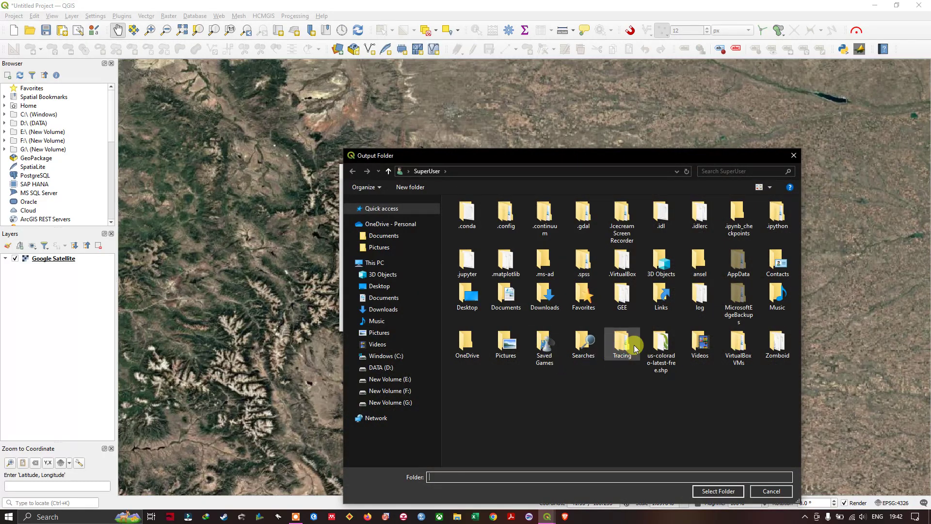
left_click(583, 343)
left_click(710, 490)
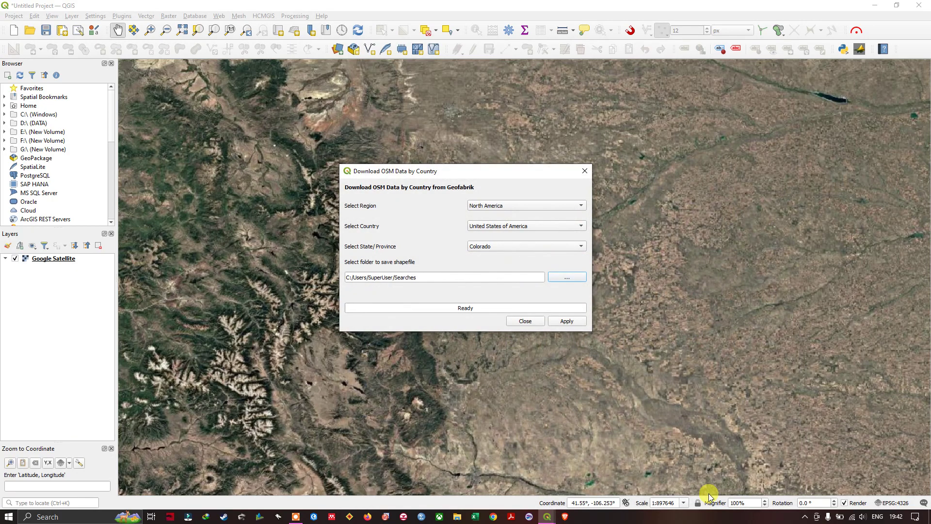
Step: Apply the Colorado download, accept the 610.56 MB warning, and dismiss both Congrats messages
left_click(583, 324)
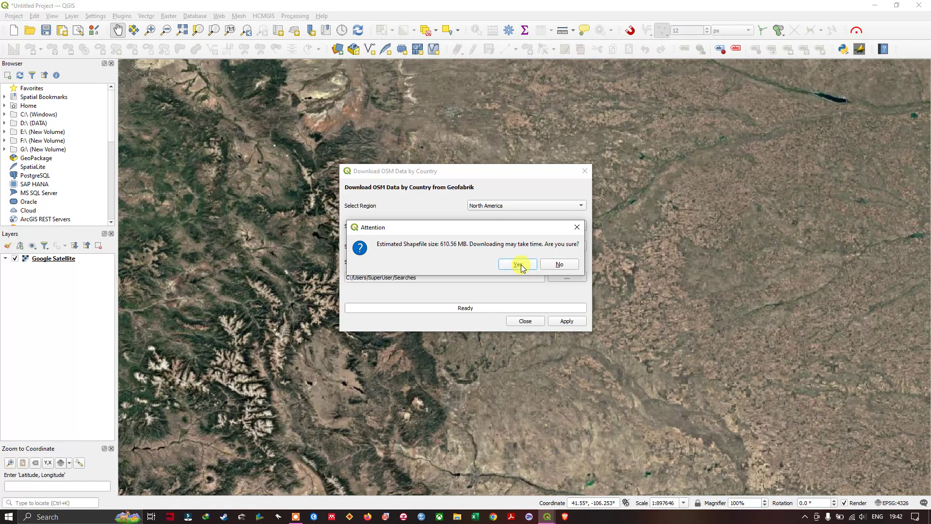
left_click(517, 264)
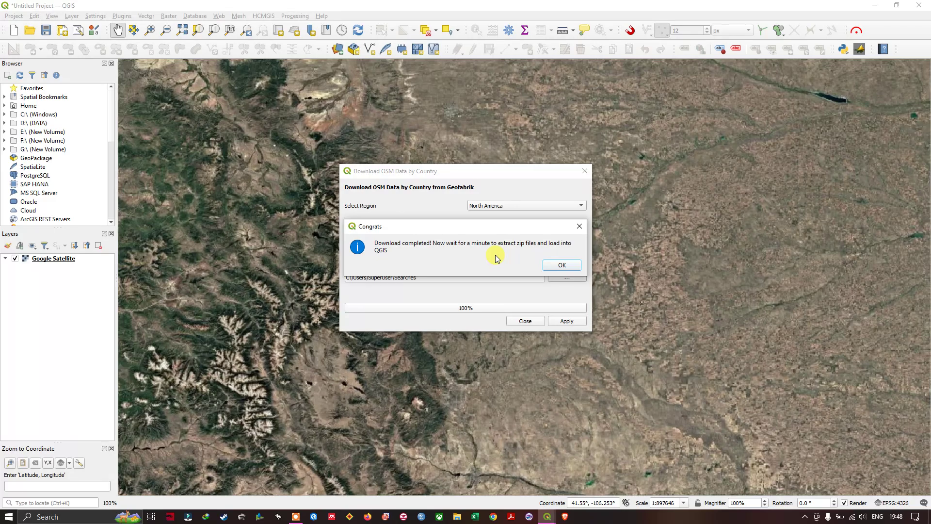
left_click(560, 266)
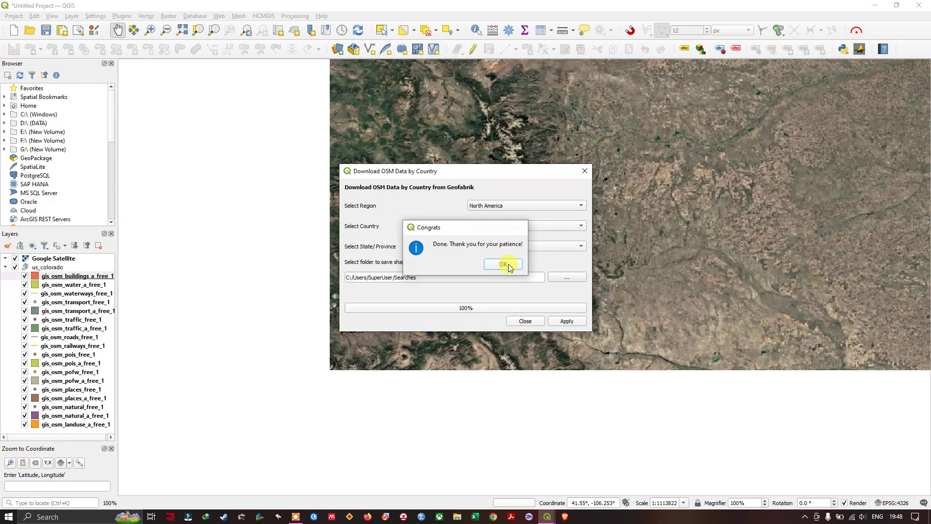
left_click(504, 265)
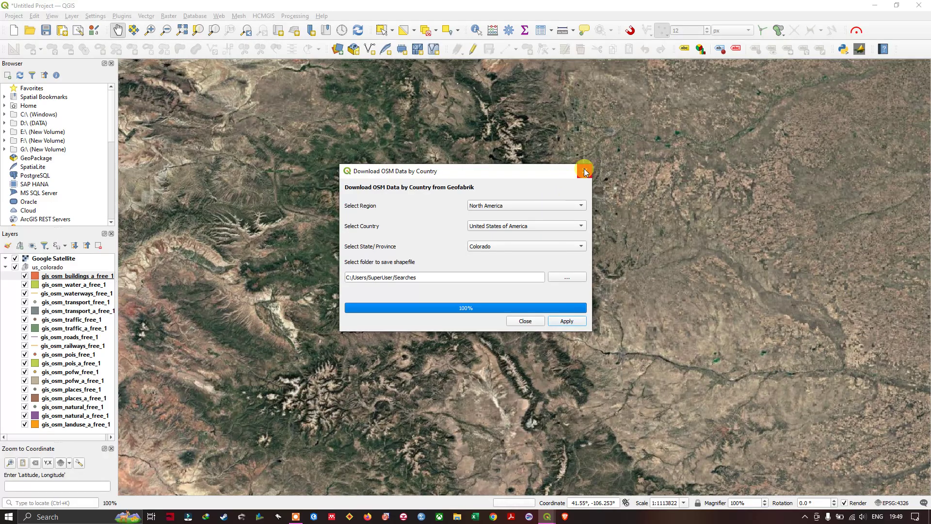
Step: Close the download tool and move Google Satellite below the us_colorado group
left_click(584, 172)
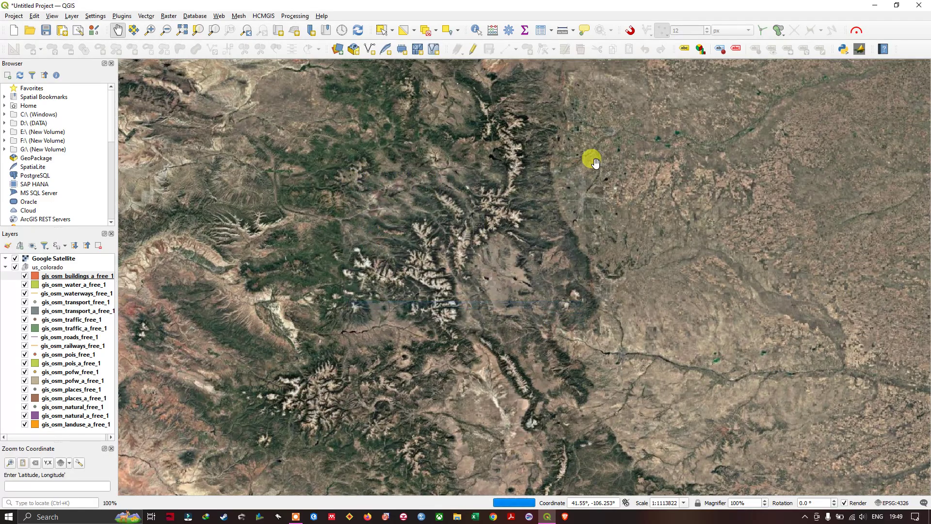
left_click(48, 259)
left_click_drag(49, 260, 67, 426)
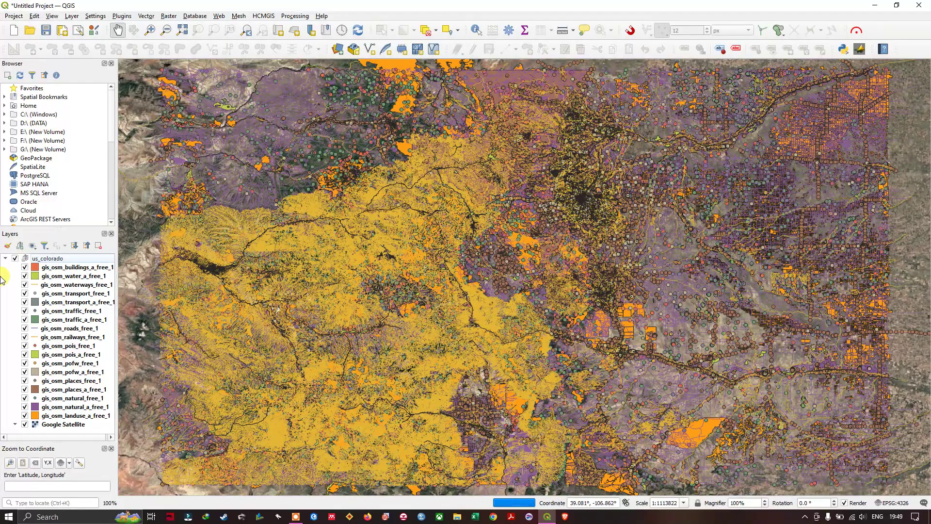
Step: Hide every Colorado OSM layer except gis_osm_buildings_a_free_1, widening the panel to read names
left_click(14, 258)
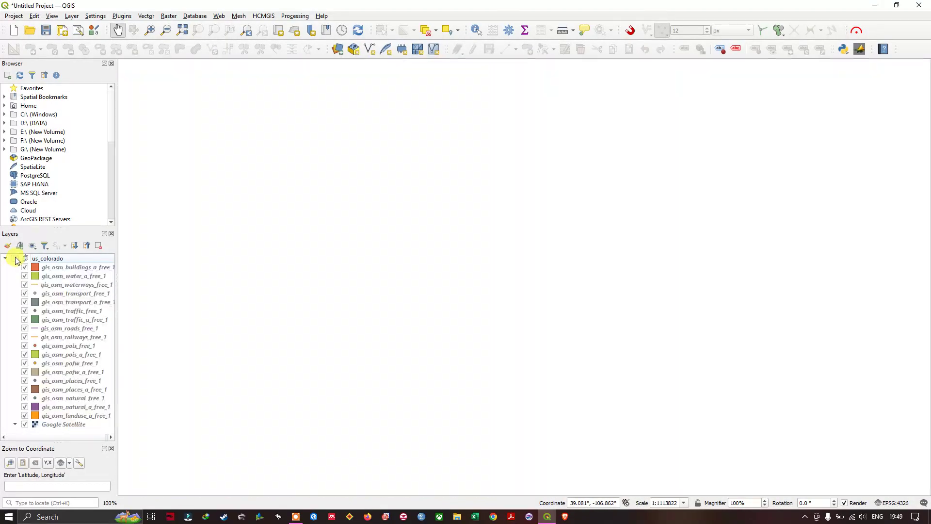
left_click(14, 258)
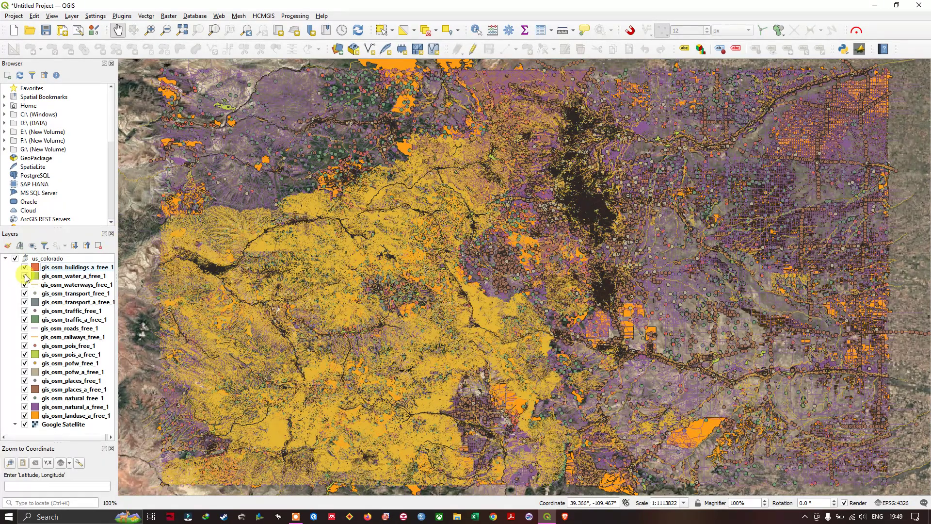
left_click(24, 285)
left_click(24, 276)
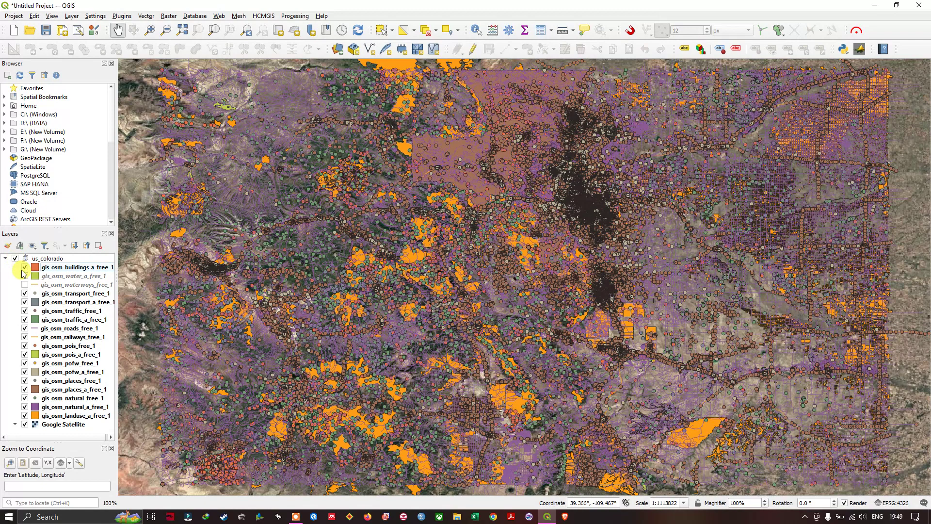
left_click(24, 293)
left_click(24, 301)
left_click(24, 310)
left_click(25, 319)
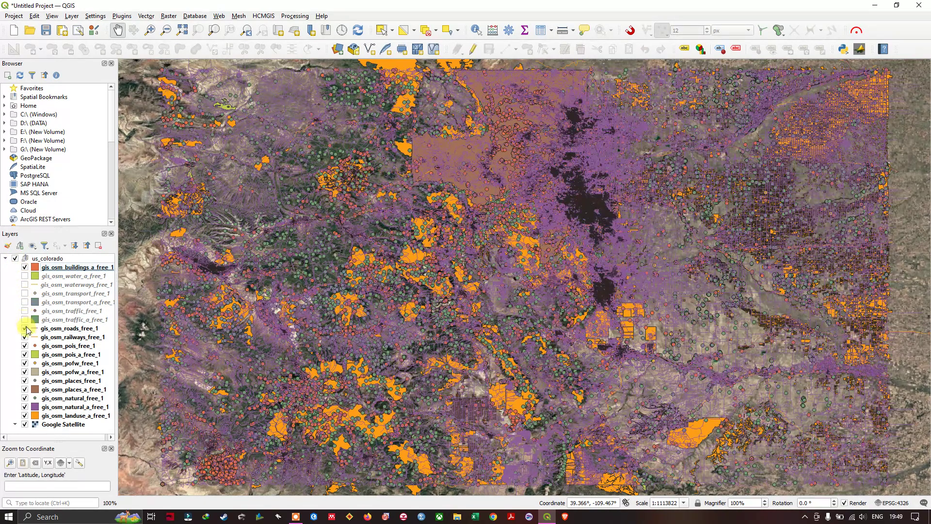
left_click(24, 328)
left_click(24, 336)
left_click(24, 345)
left_click(24, 354)
left_click(25, 362)
left_click_drag(114, 169, 180, 202)
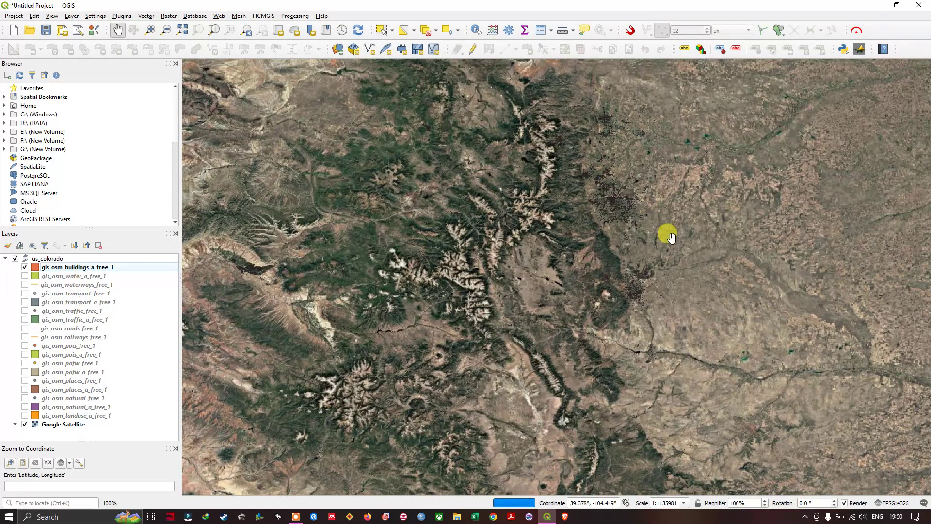
Step: Zoom the map into a residential neighbourhood at about 1:1093 to see building footprints
scroll(621, 191, "up", 3)
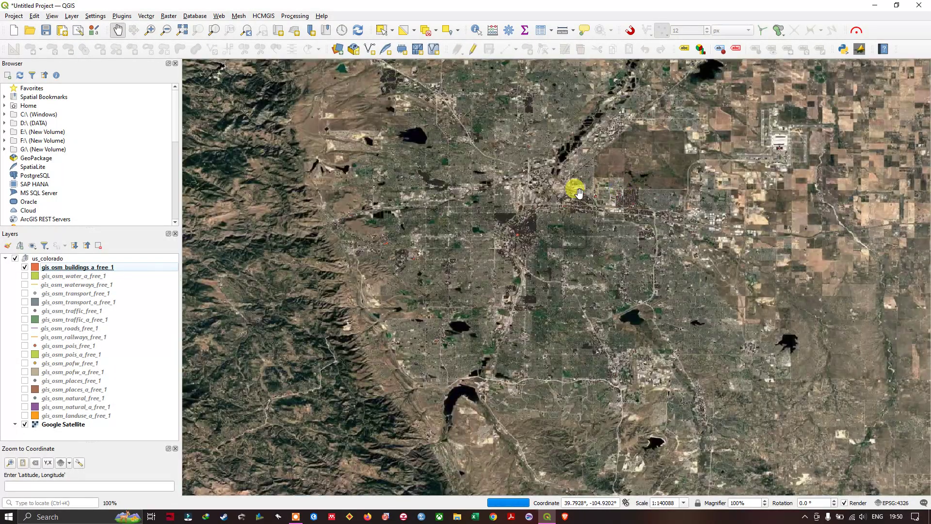
scroll(578, 193, "up", 3)
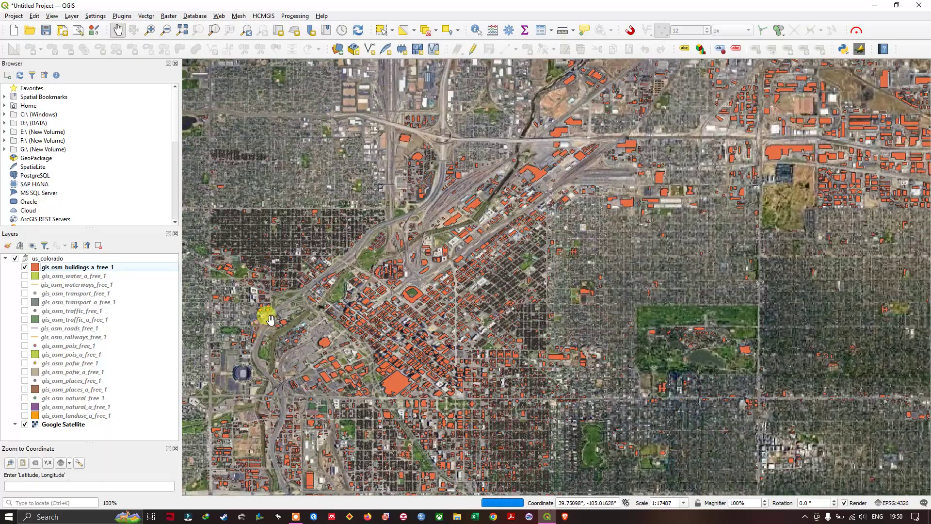
left_click_drag(270, 218, 478, 291)
scroll(453, 252, "up", 2)
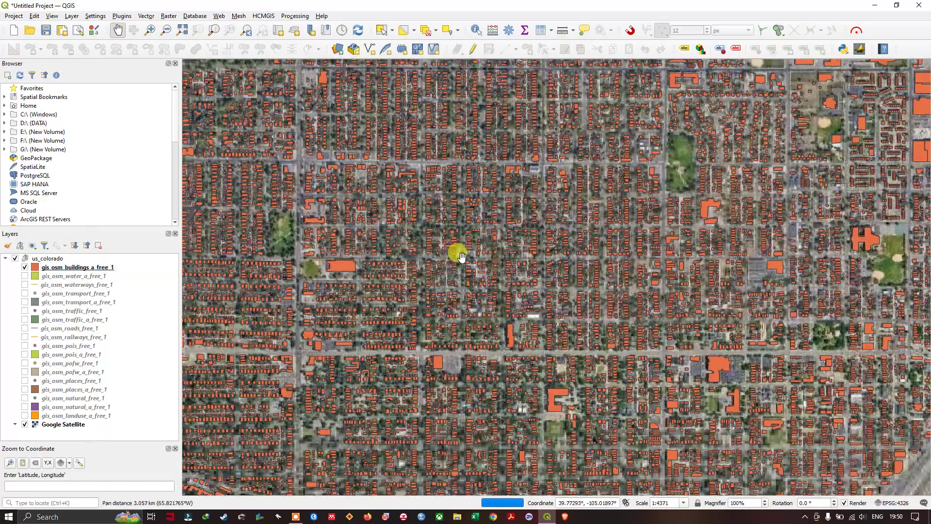
scroll(436, 240, "up", 1)
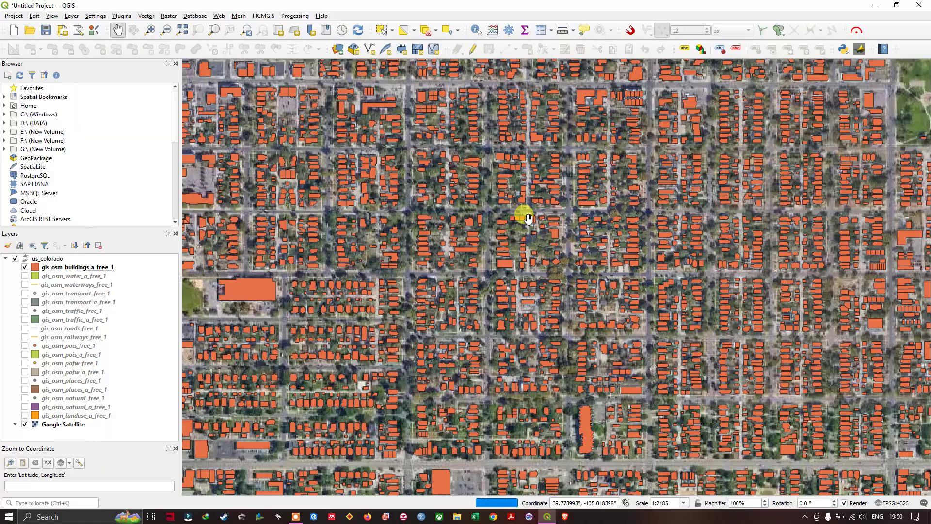
scroll(486, 230, "up", 1)
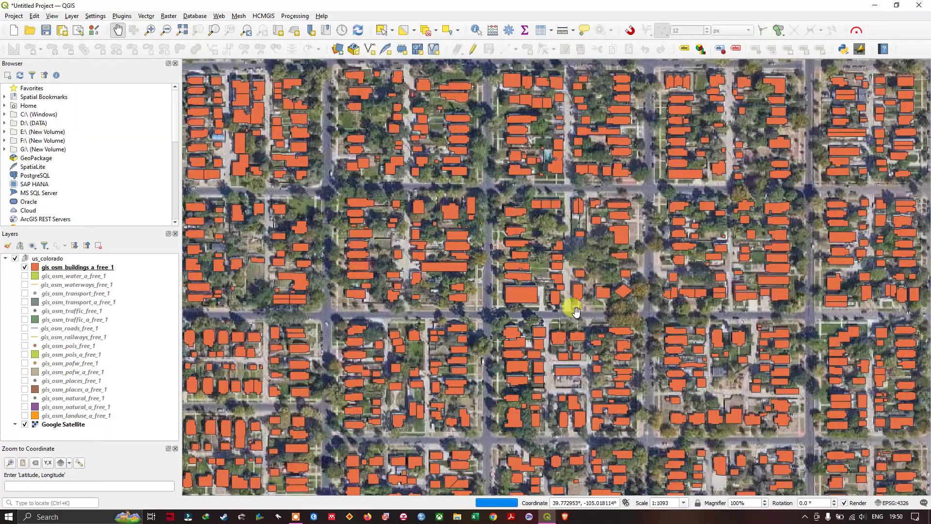
Step: Toggle gis_osm_buildings_a_free_1 on and off to compare, leaving it hidden
left_click(25, 268)
left_click(25, 268)
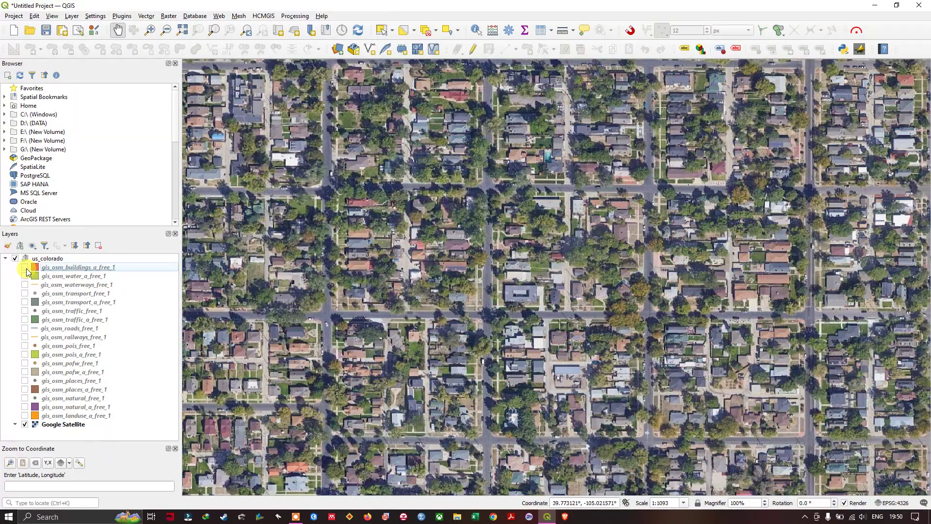
left_click(25, 268)
left_click(26, 268)
left_click(26, 268)
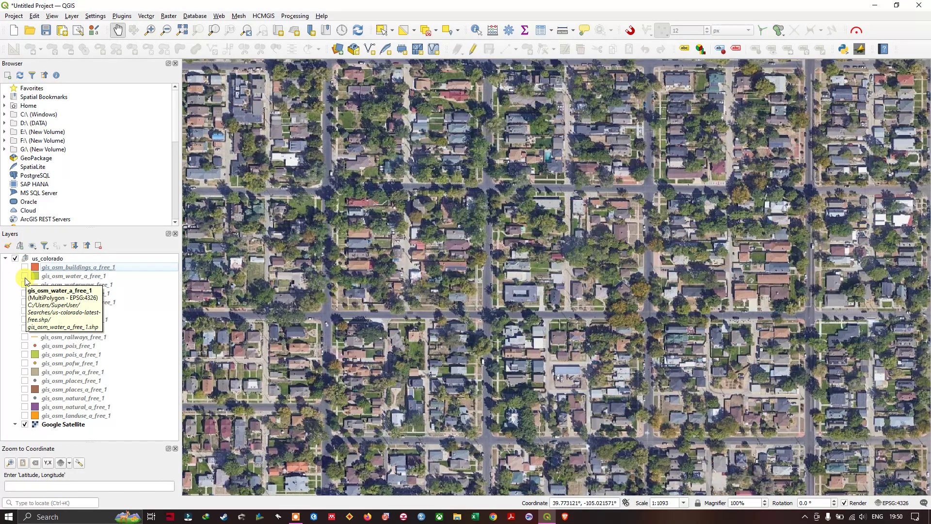
Step: Show gis_osm_water_a_free_1, zoom to the lake, then hide it again
left_click(25, 277)
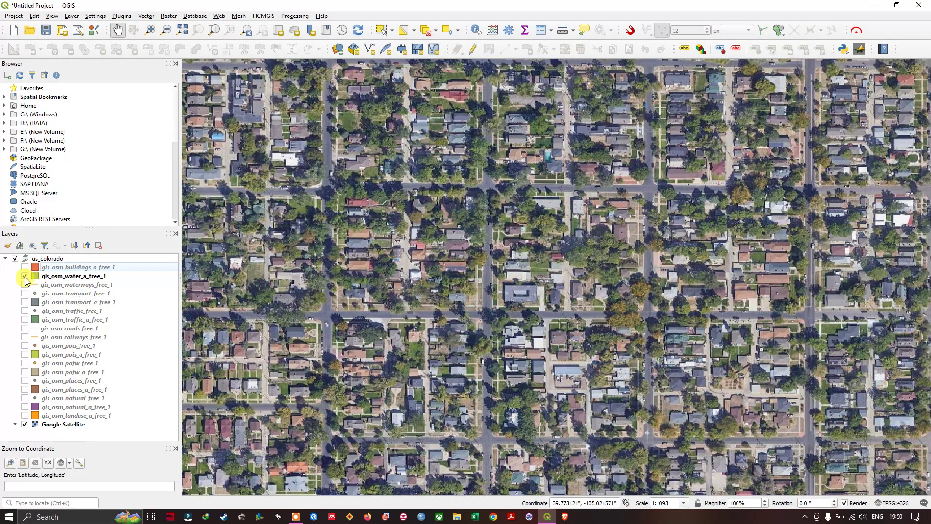
scroll(433, 272, "down", 6)
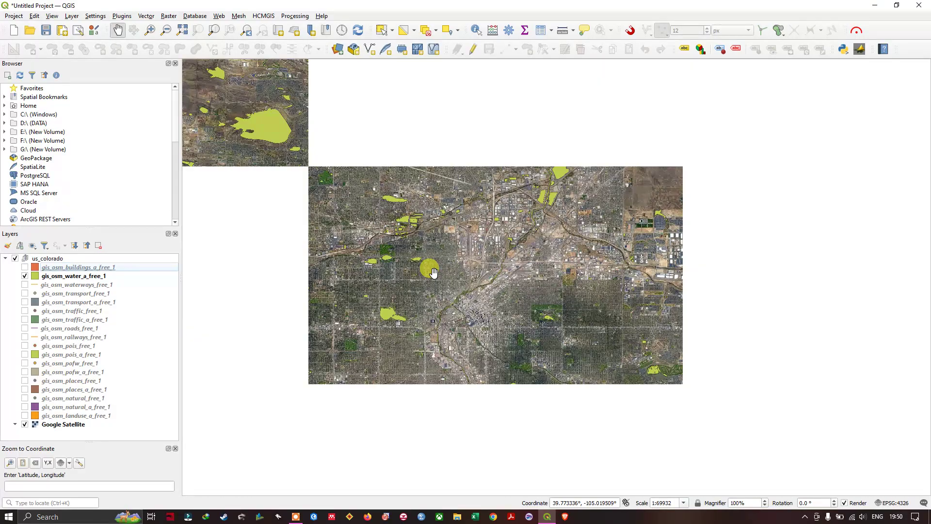
scroll(226, 100, "up", 2)
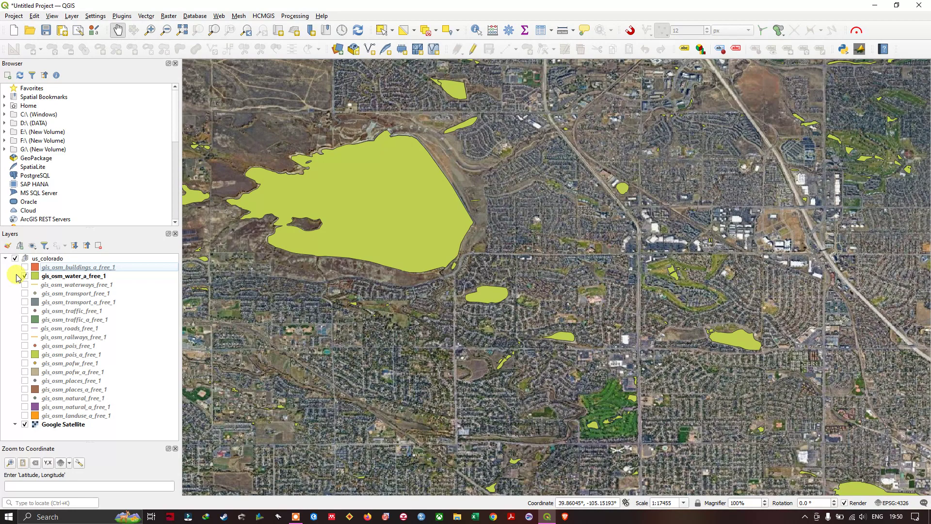
left_click(24, 276)
left_click(24, 276)
left_click(25, 276)
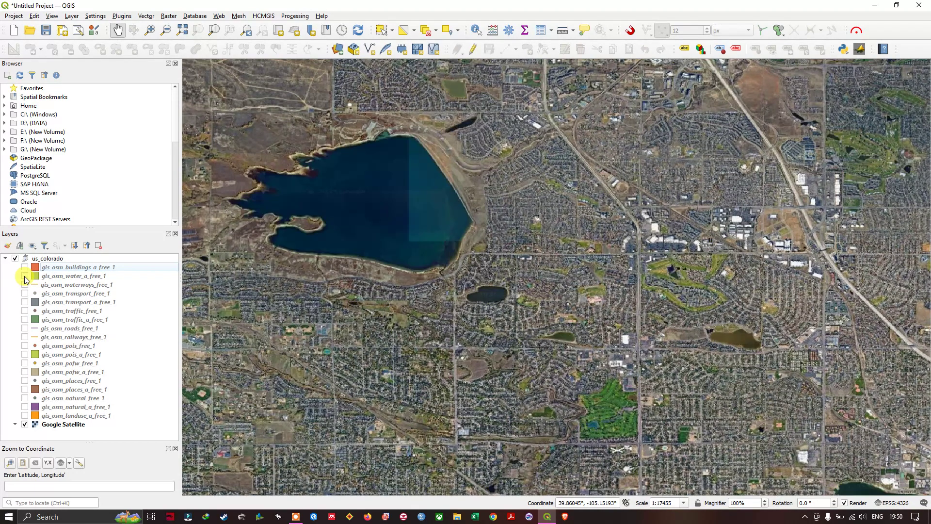
Step: Display gis_osm_waterways_free_1 and pan and zoom around the Denver area
scroll(466, 222, "down", 2)
scroll(466, 222, "down", 2)
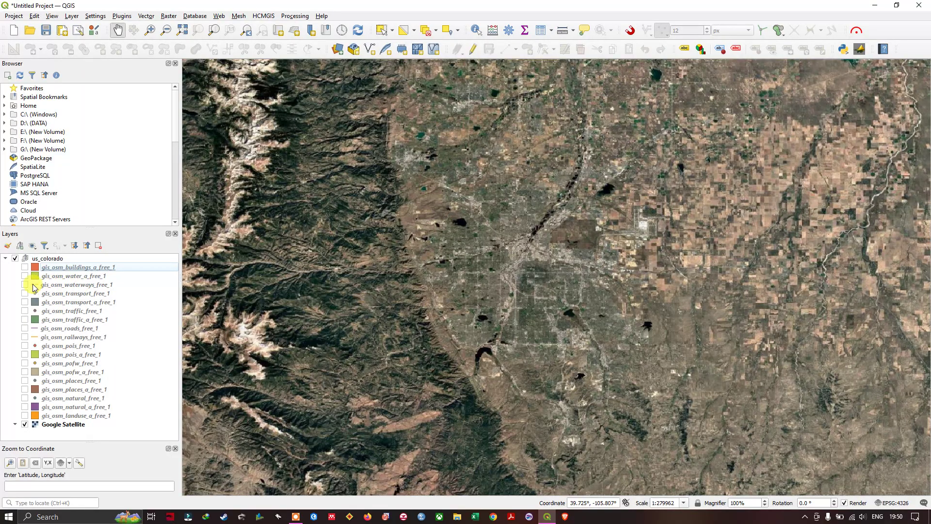
left_click(24, 285)
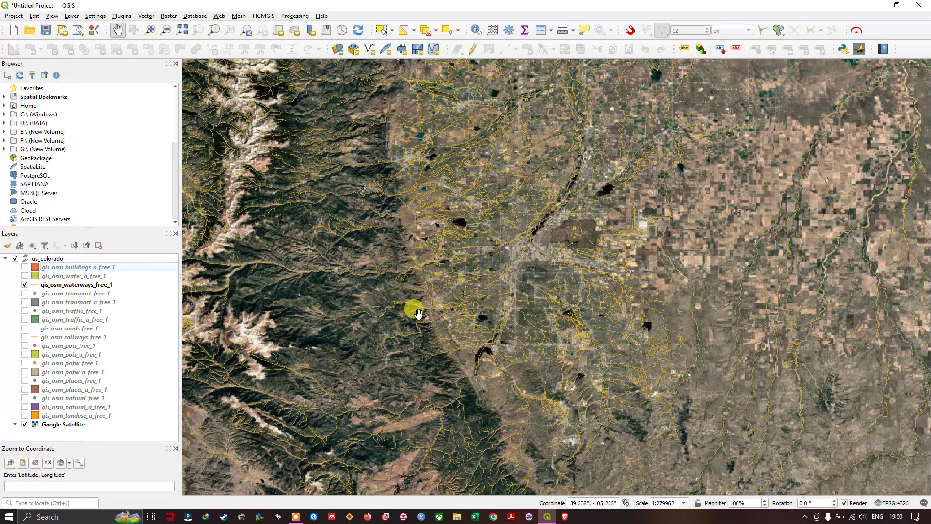
scroll(415, 310, "up", 2)
left_click_drag(617, 222, 480, 299)
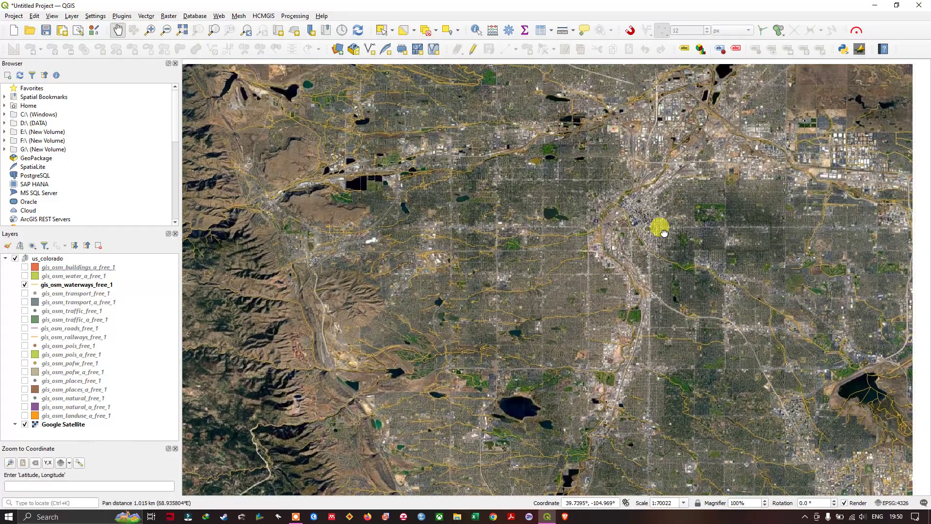
left_click_drag(657, 224, 514, 217)
scroll(514, 217, "down", 1)
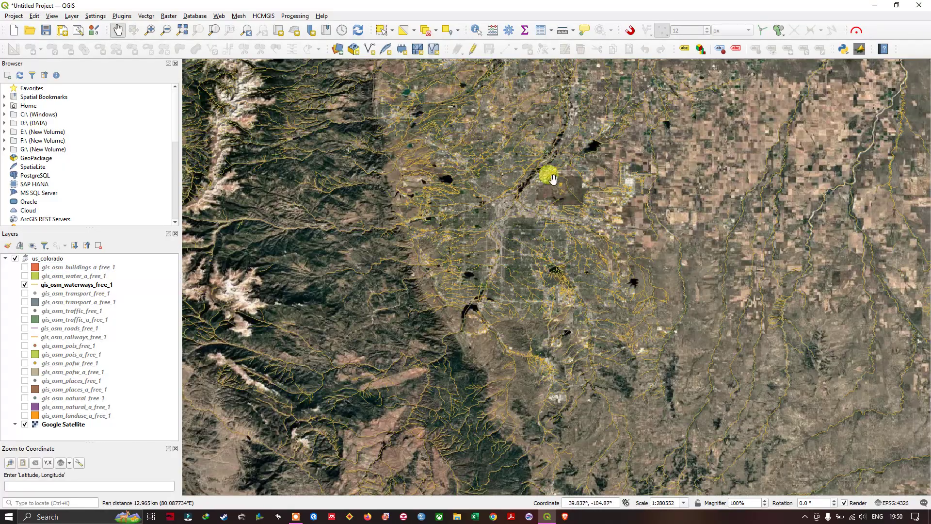
scroll(556, 162, "down", 3)
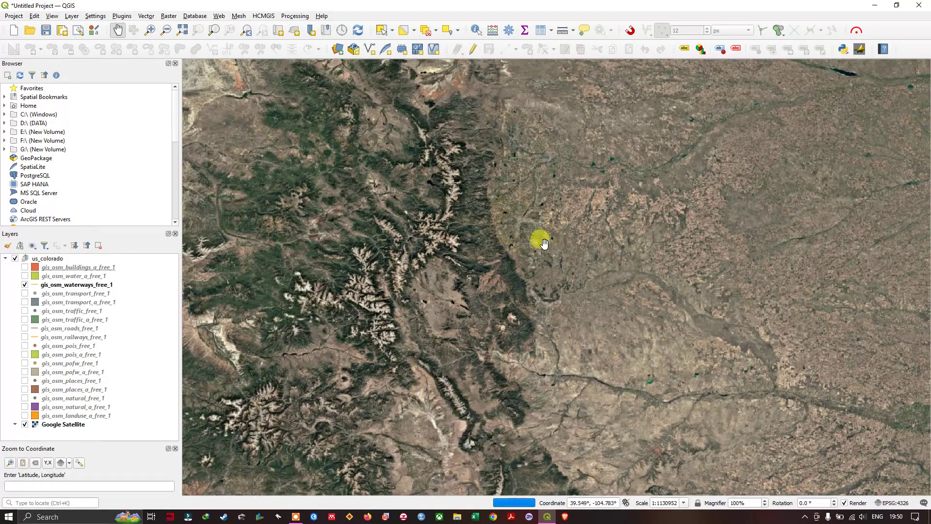
left_click_drag(623, 243, 572, 311)
scroll(480, 270, "up", 2)
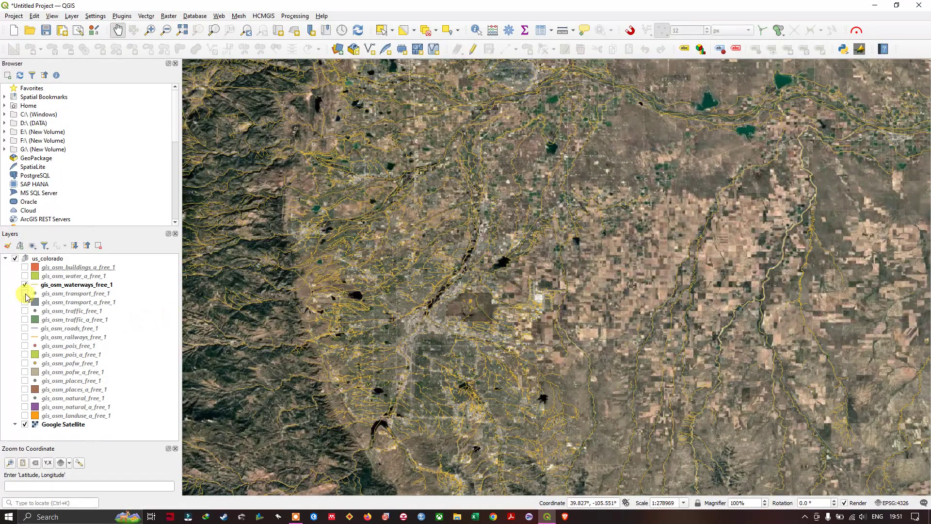
Step: Hide waterways, show gis_osm_transport_free_1, and zoom into downtown Denver
left_click(24, 285)
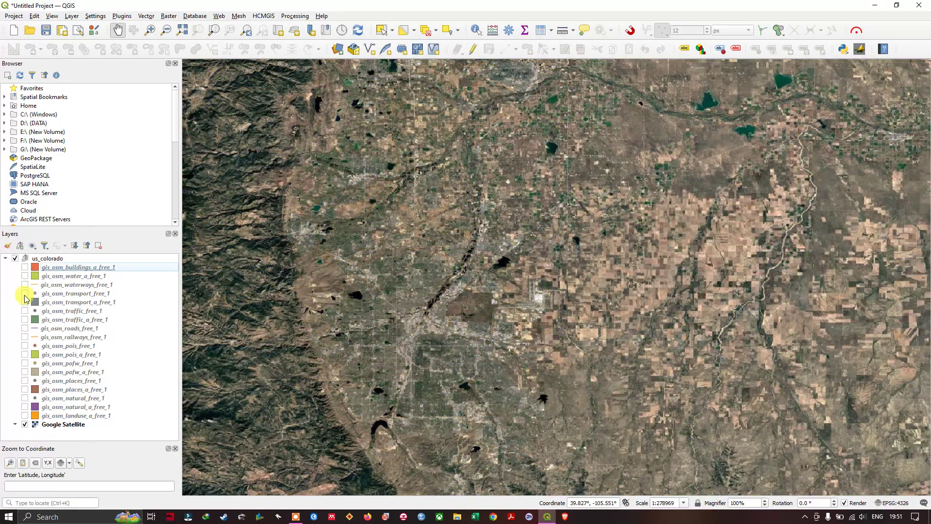
left_click(66, 294)
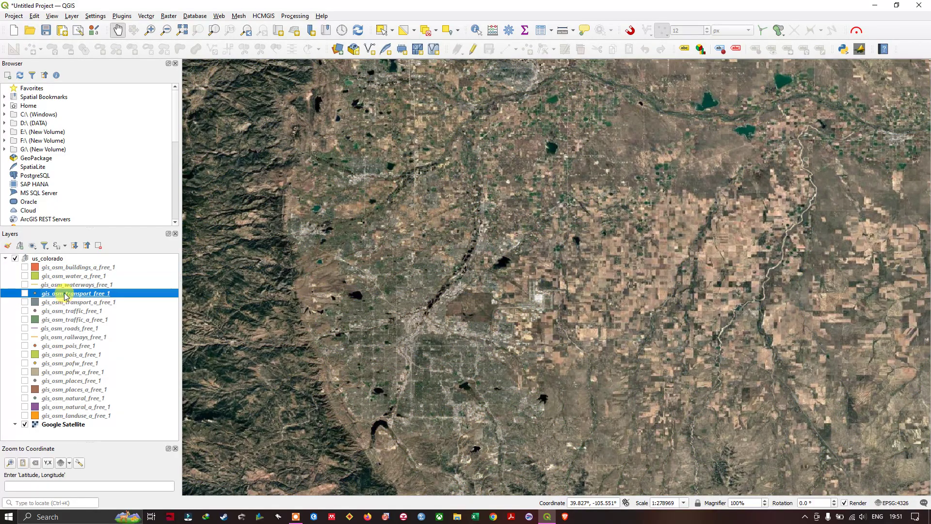
left_click(24, 293)
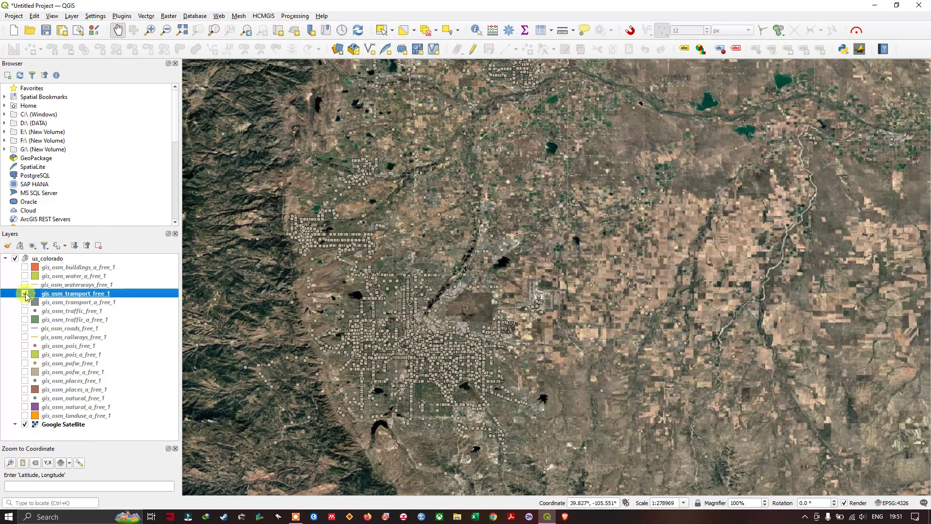
scroll(438, 320, "up", 3)
scroll(390, 270, "up", 2)
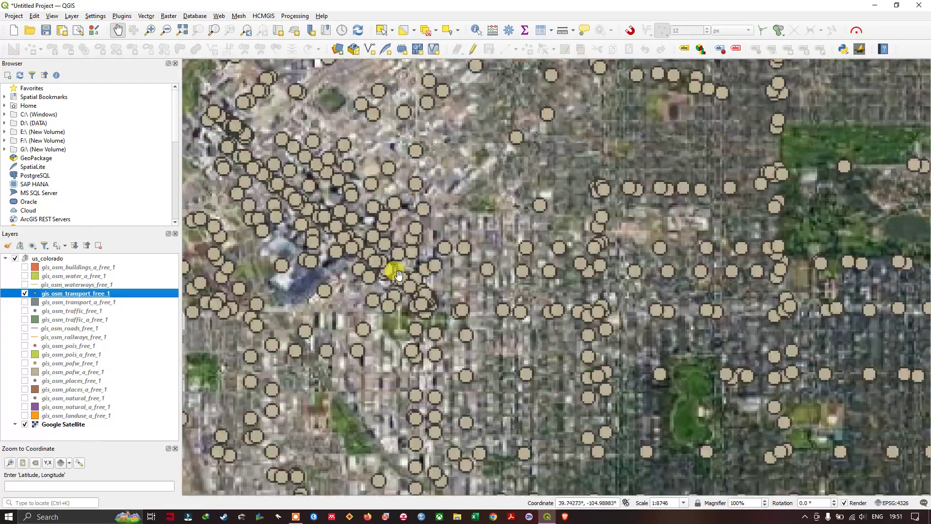
Step: Browse the transport layer's 8,676-feature attribute table sorted by fclass, then close it
right_click(125, 296)
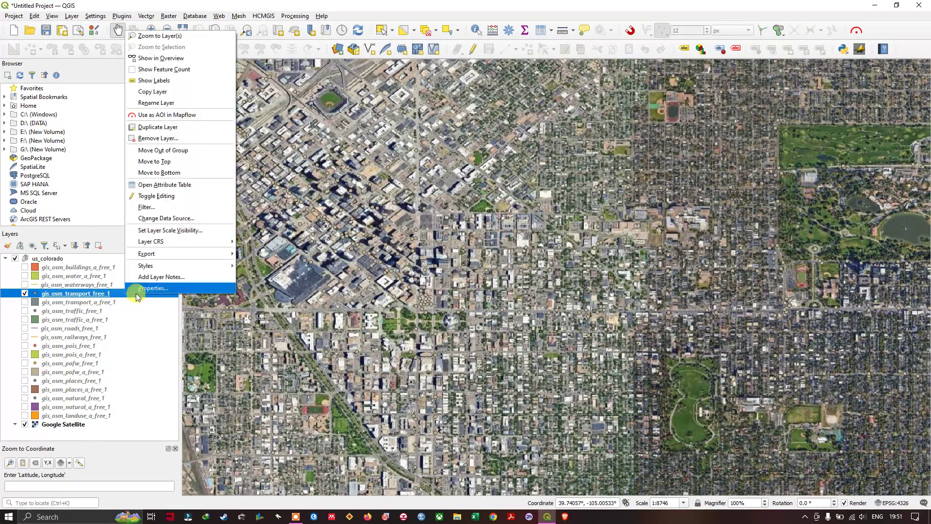
left_click(196, 185)
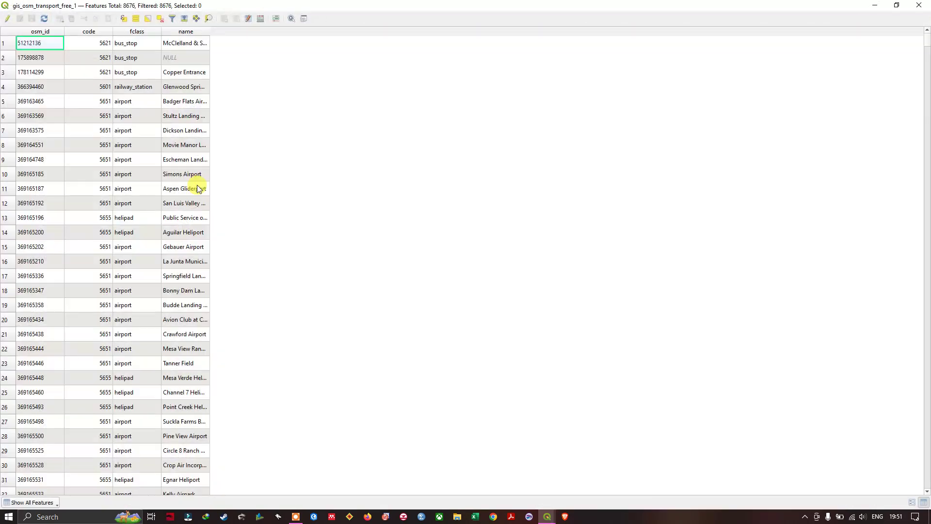
left_click(152, 32)
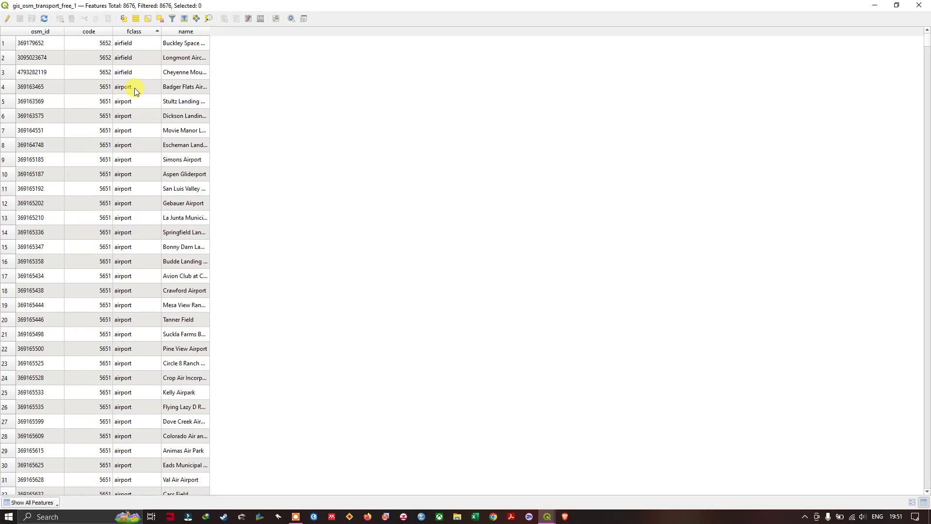
scroll(135, 92, "down", 18)
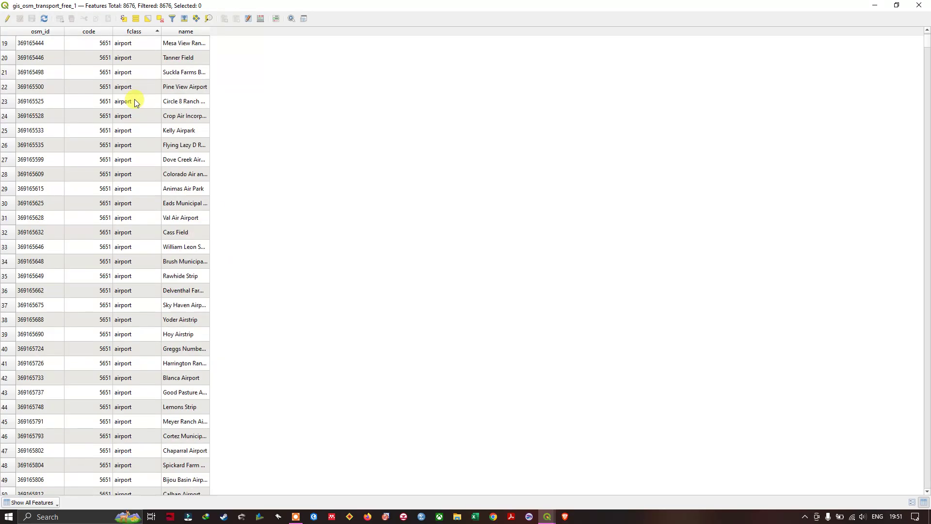
scroll(161, 309, "down", 5)
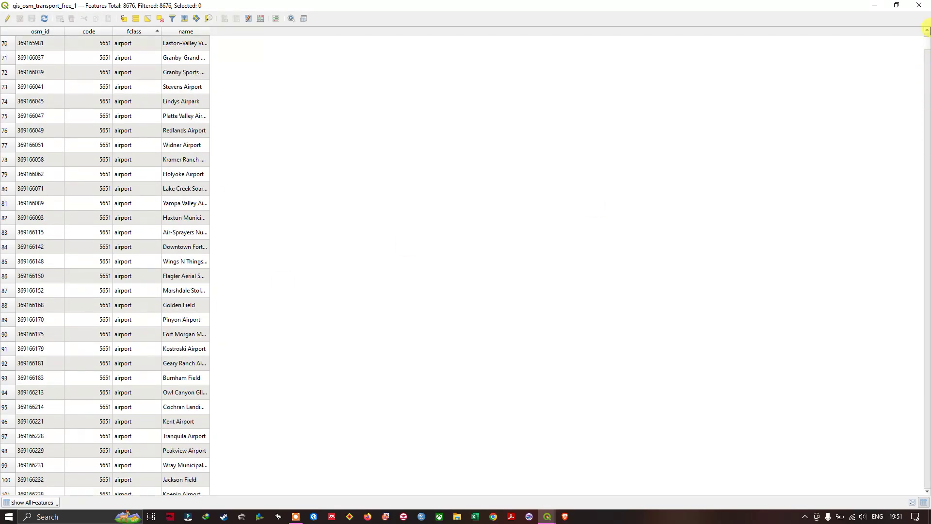
left_click_drag(926, 53, 926, 460)
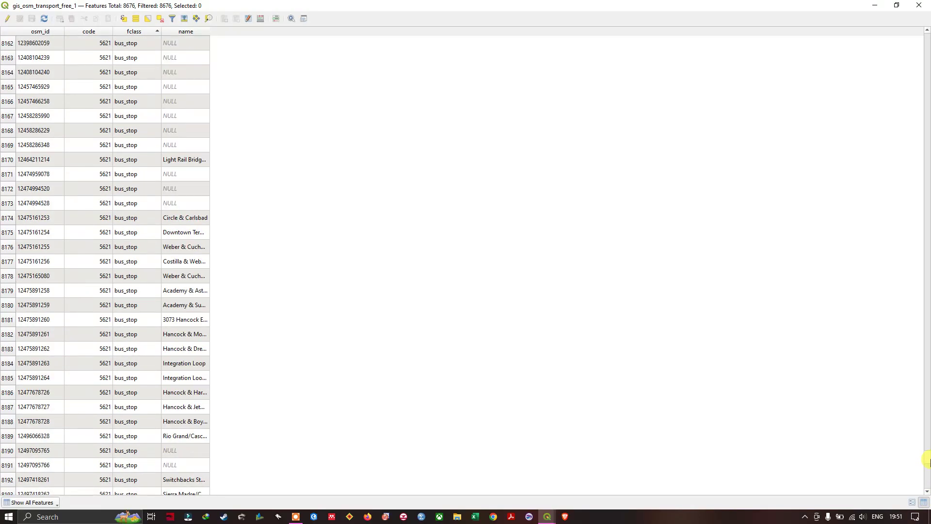
left_click(919, 5)
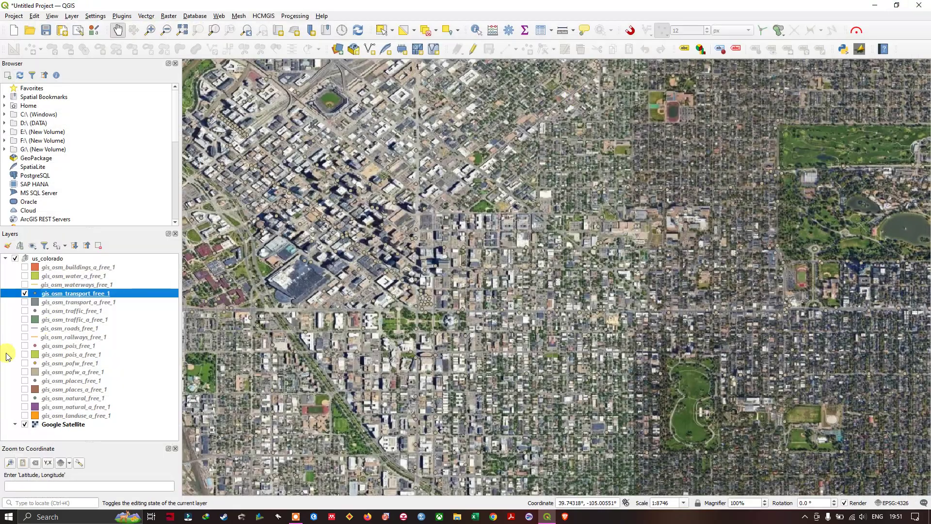
Step: Hide transport points, view gis_osm_roads_free_1 zoomed over residential streets, then hide roads
left_click(24, 293)
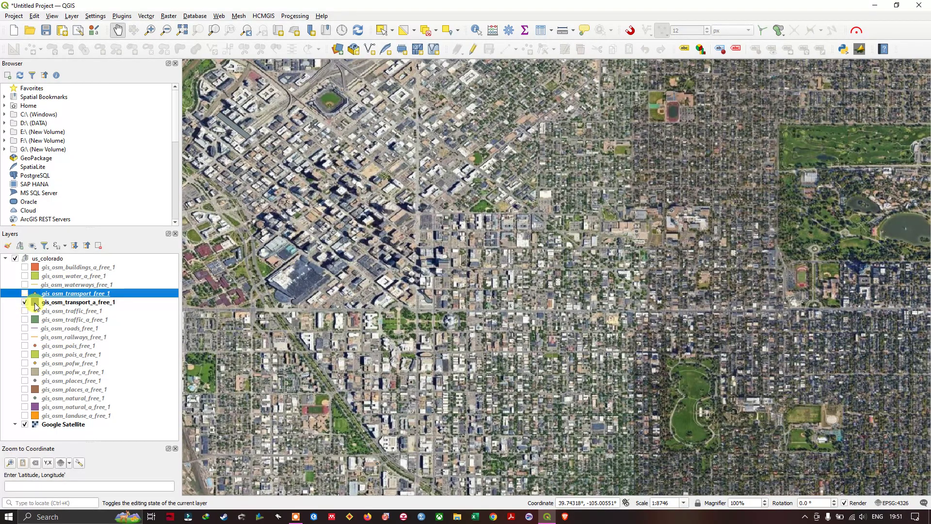
scroll(416, 297, "down", 2)
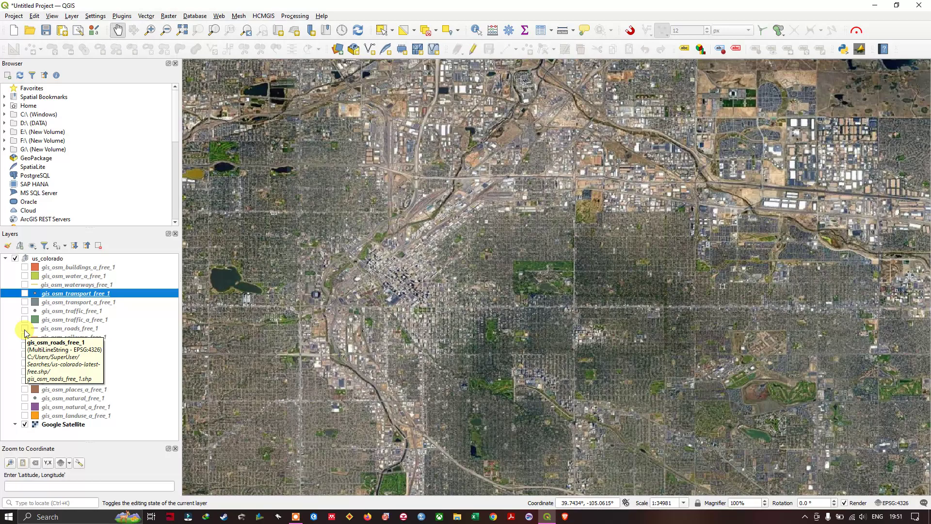
left_click(25, 329)
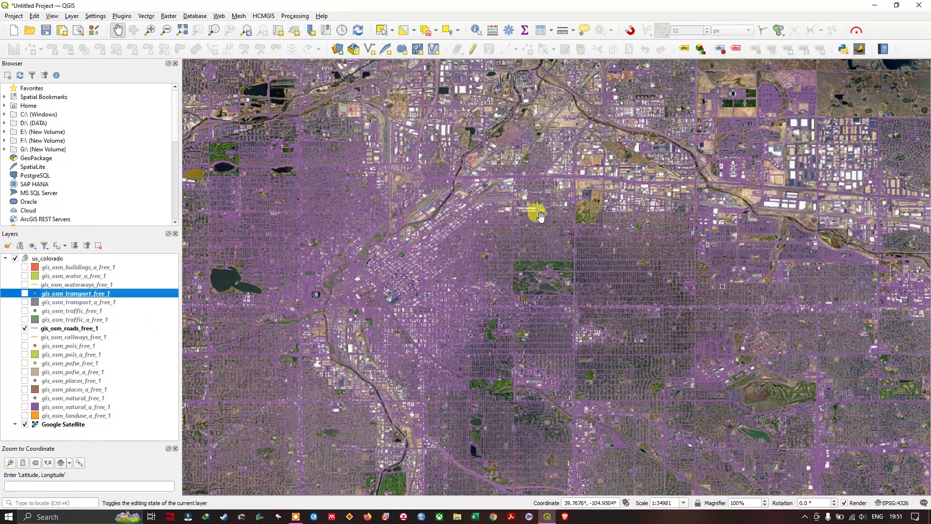
scroll(370, 247, "up", 3)
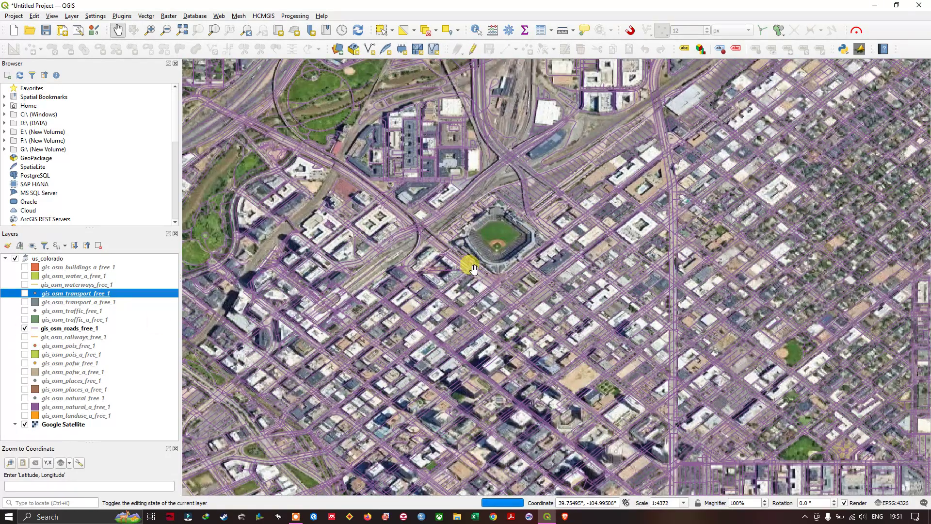
scroll(474, 269, "up", 1)
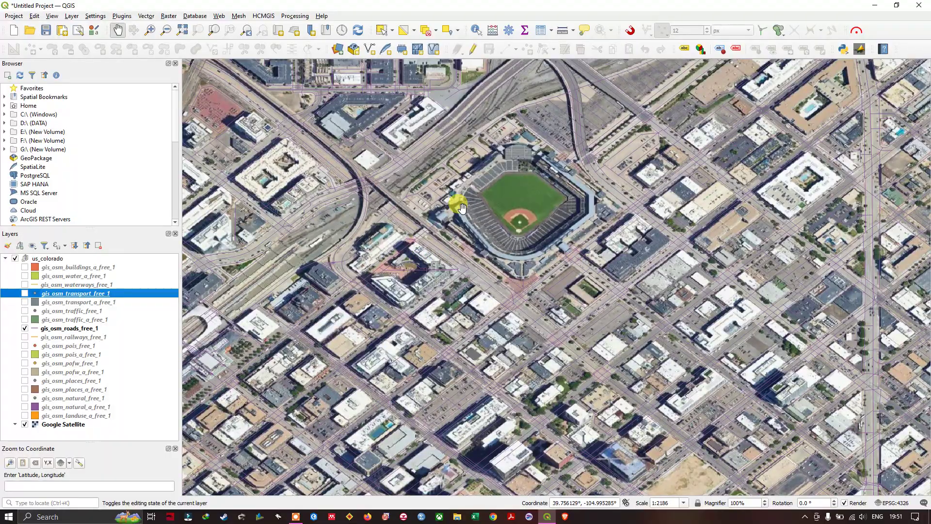
scroll(461, 207, "down", 4)
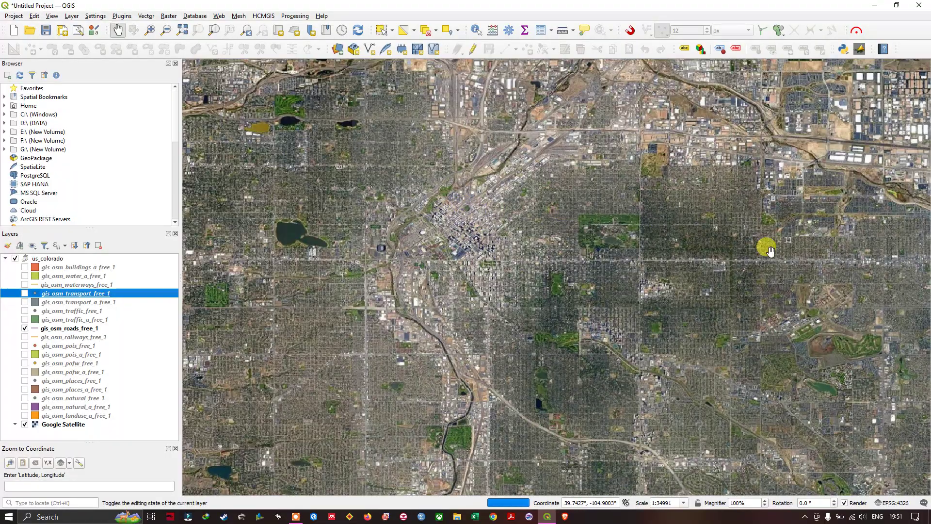
scroll(770, 250, "up", 3)
scroll(531, 221, "up", 1)
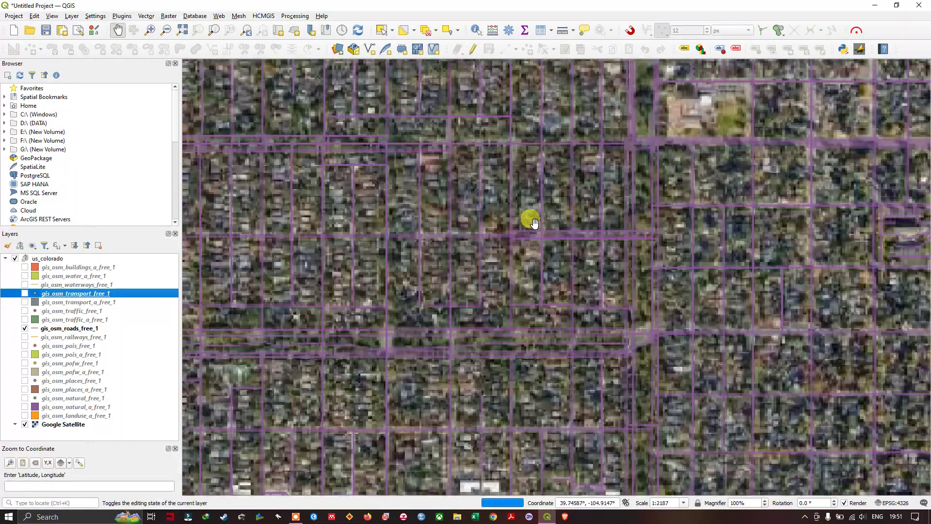
scroll(531, 220, "up", 1)
scroll(453, 228, "up", 1)
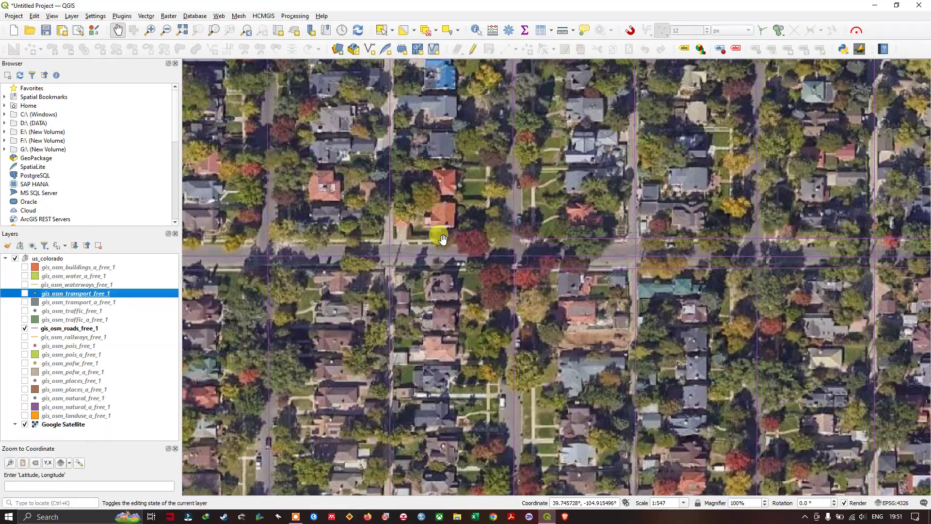
left_click(25, 329)
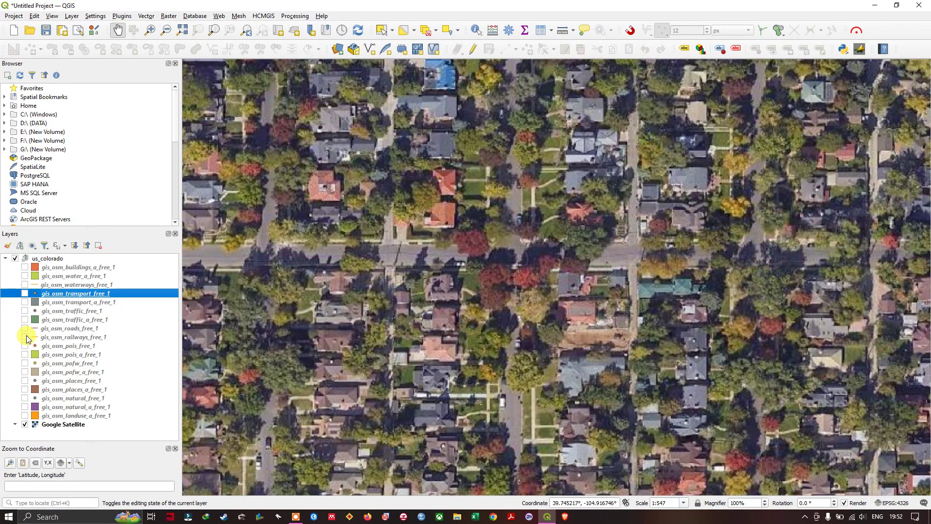
Step: Zoom out over the railways, then swap gis_osm_railways_free_1 for gis_osm_landuse_a_free_1
scroll(524, 256, "down", 6)
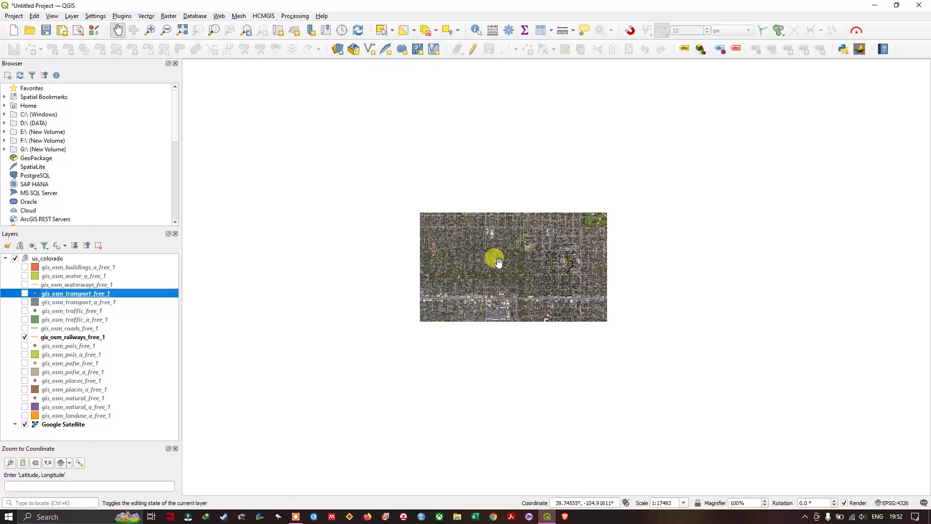
scroll(498, 262, "down", 3)
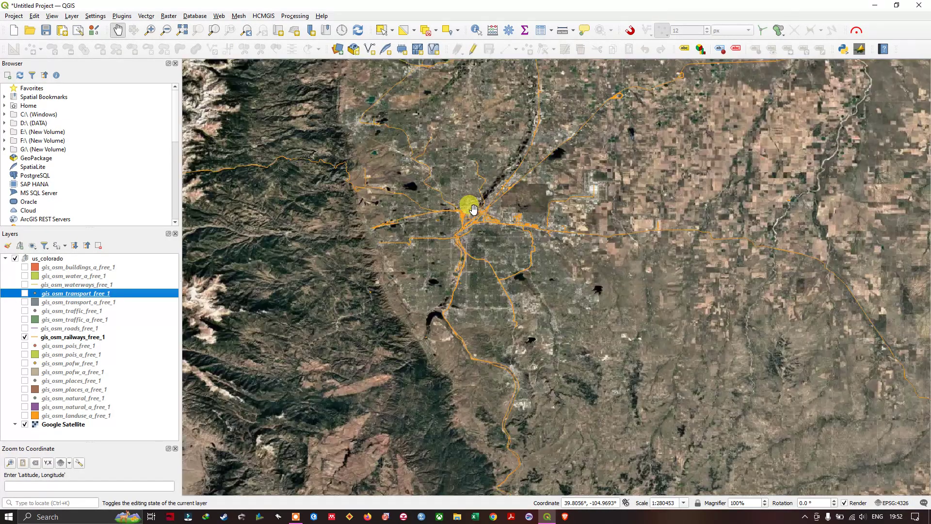
scroll(473, 208, "up", 3)
scroll(451, 202, "down", 1)
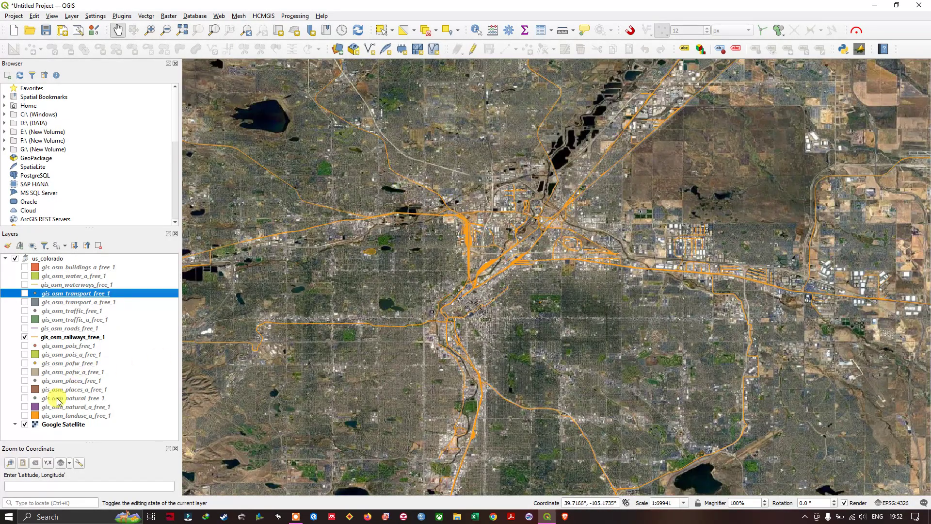
left_click(24, 337)
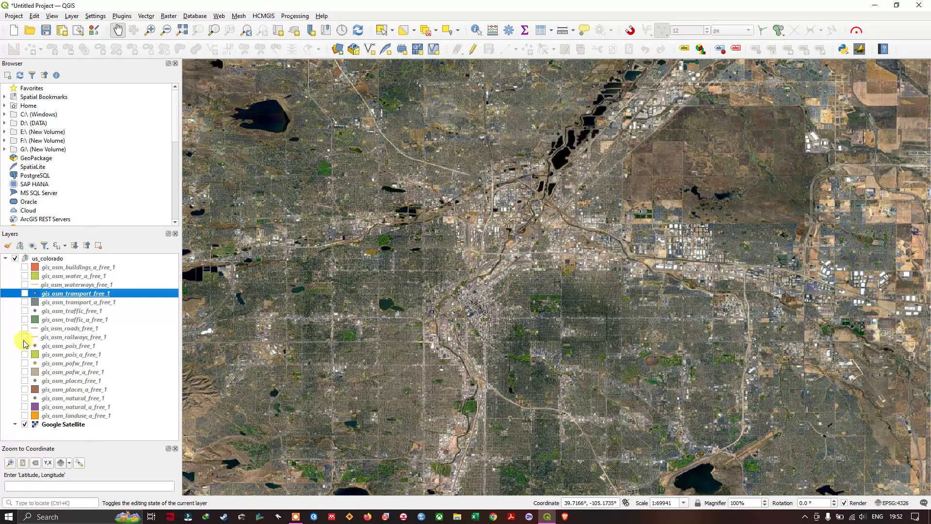
left_click(24, 416)
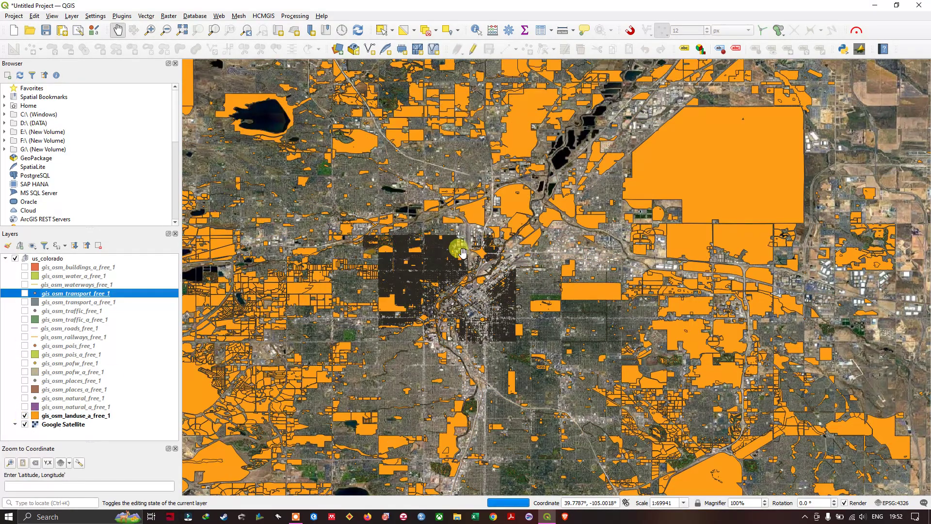
scroll(466, 245, "down", 1)
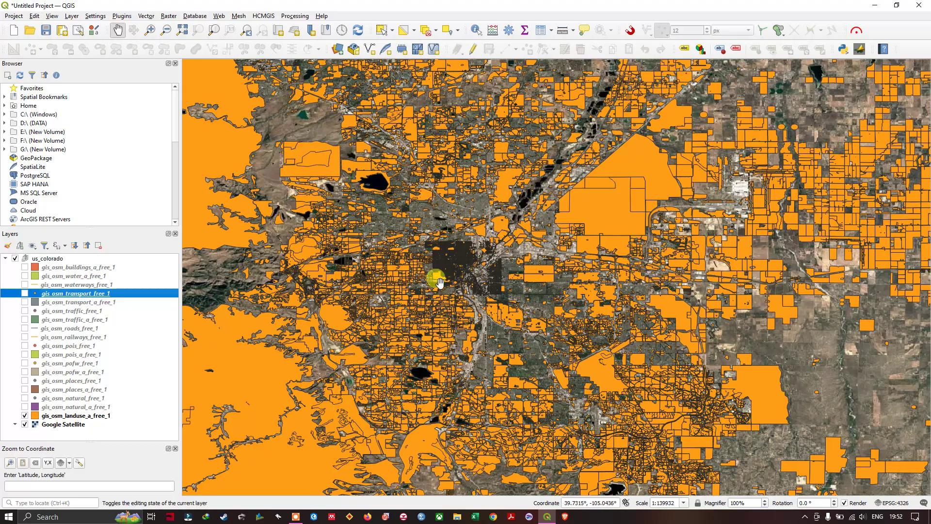
scroll(562, 217, "down", 1)
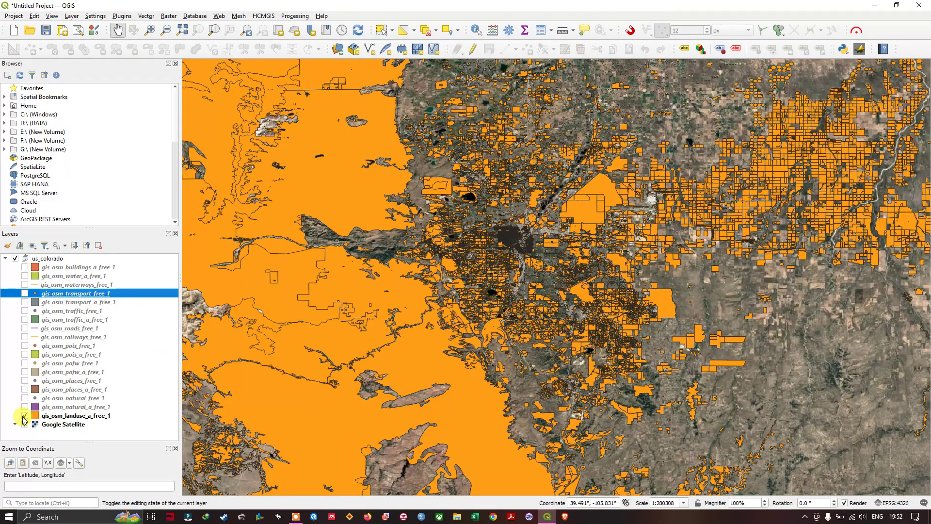
Step: Hide the land-use polygons and switch on the natural areas layer
left_click(25, 416)
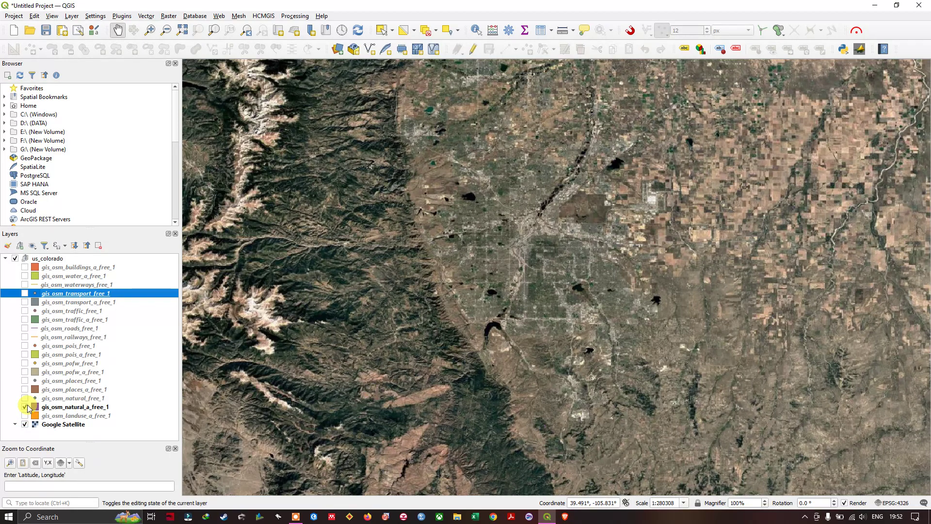
scroll(750, 199, "up", 1)
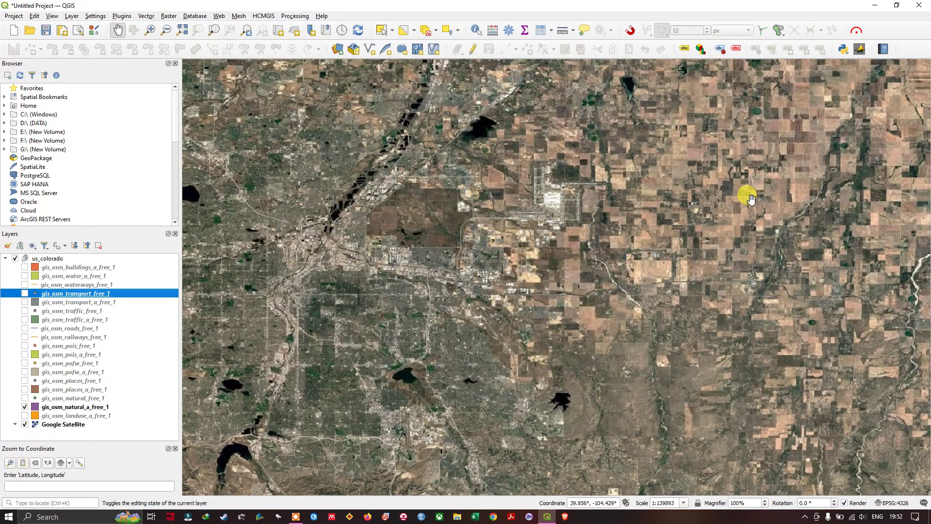
left_click(98, 410)
scroll(531, 270, "down", 3)
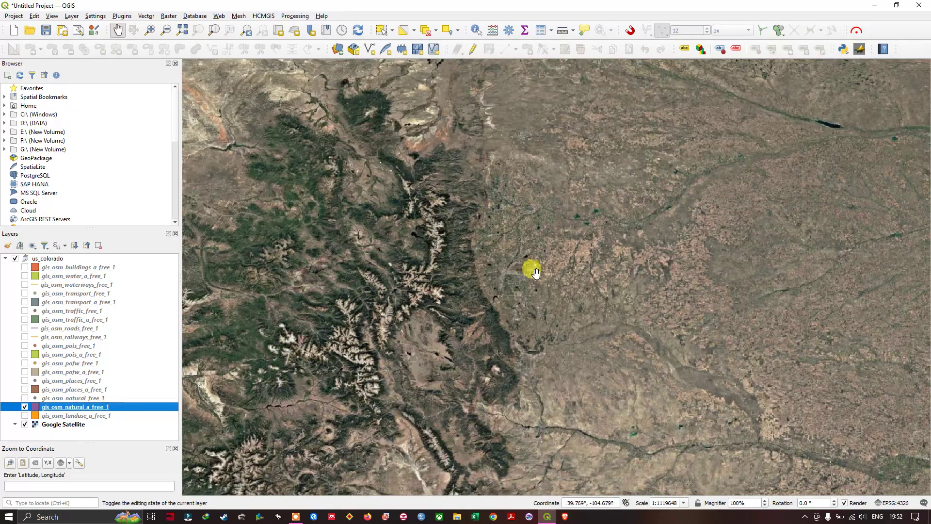
scroll(533, 272, "down", 1)
left_click(24, 407)
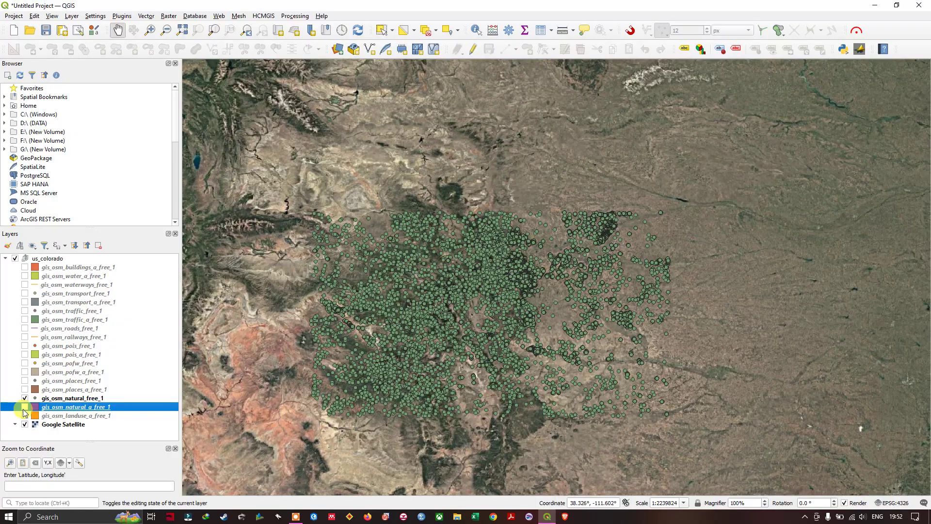
left_click(24, 407)
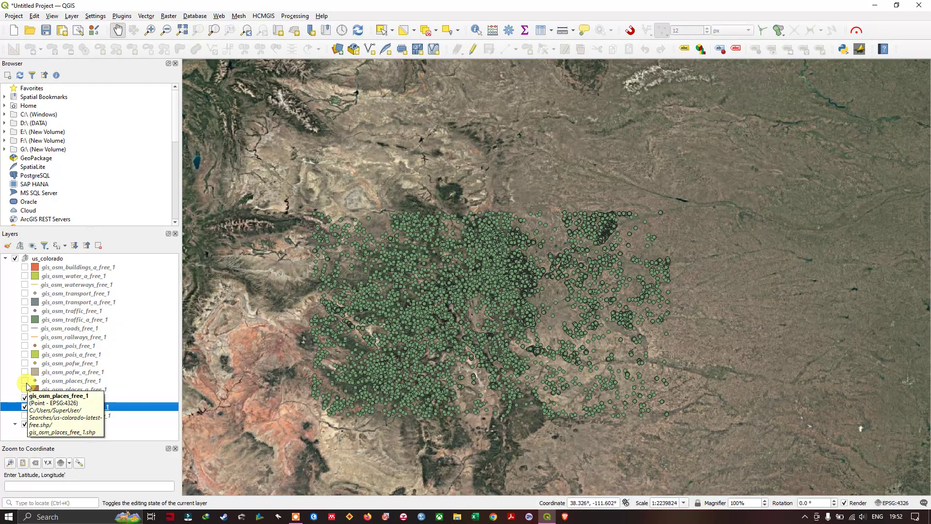
Step: Hide natural feature points and display the place polygons, zooming to inspect them
left_click(42, 388)
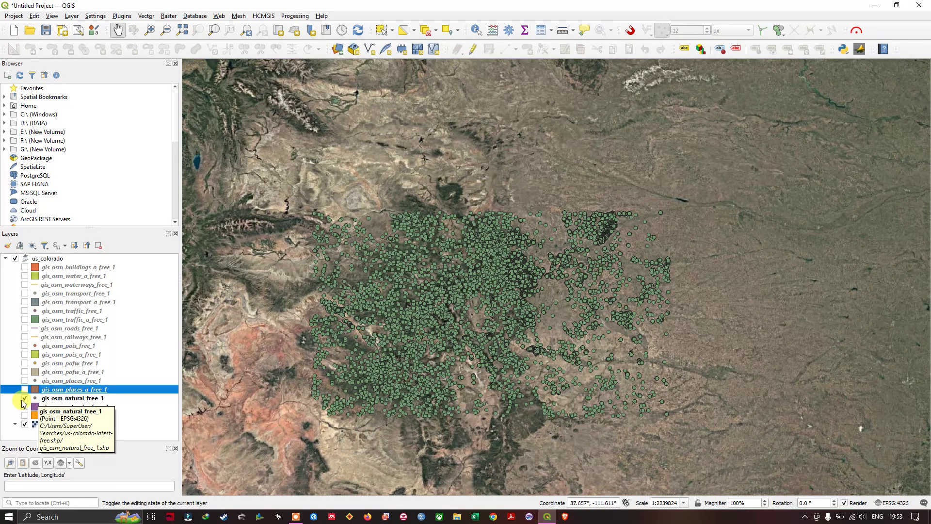
left_click(23, 399)
left_click(24, 390)
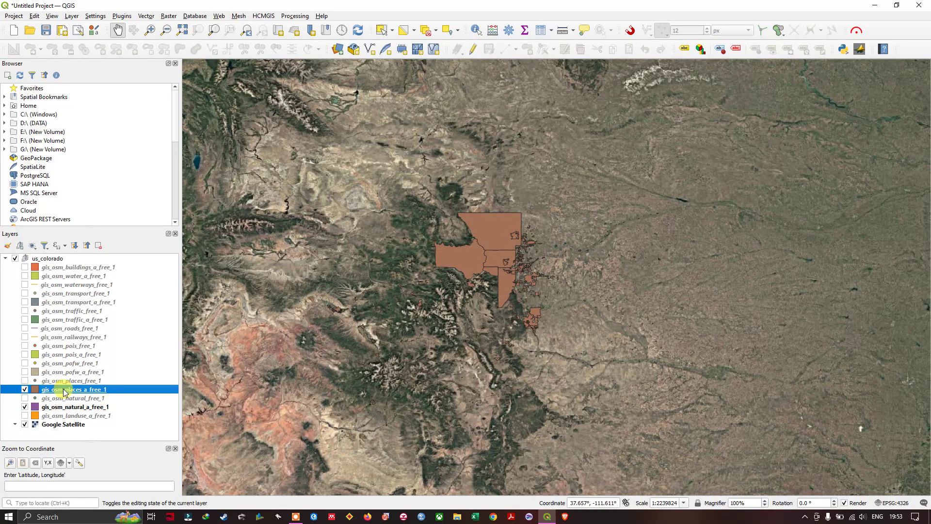
scroll(486, 250, "up", 2)
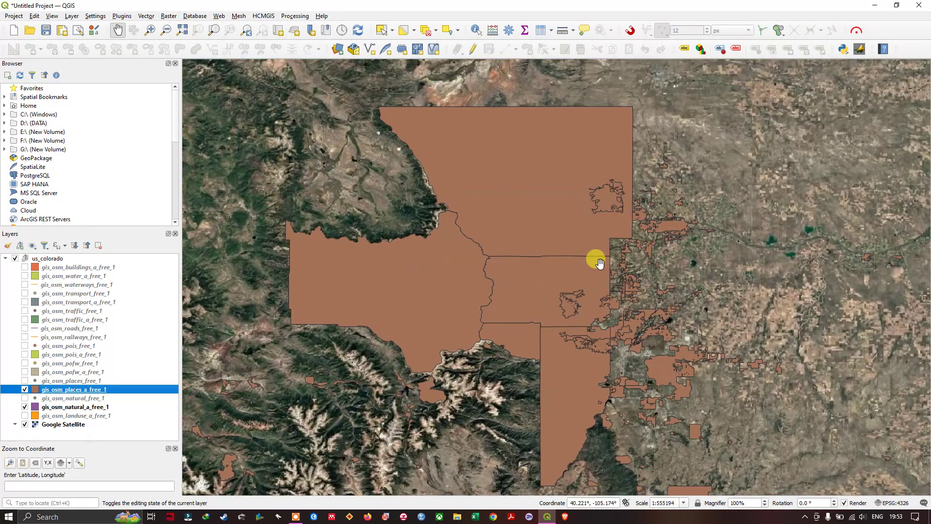
scroll(450, 213, "up", 1)
scroll(475, 224, "down", 2)
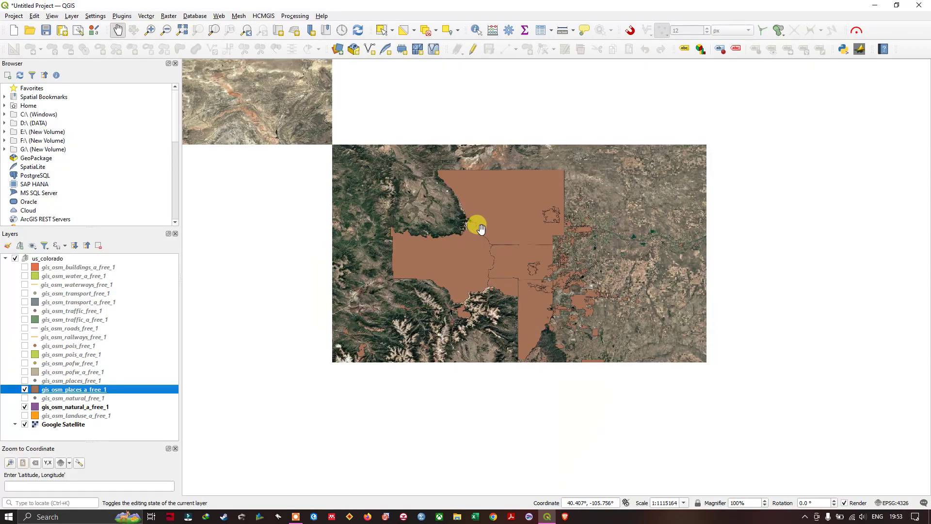
scroll(548, 237, "up", 1)
scroll(548, 259, "down", 1)
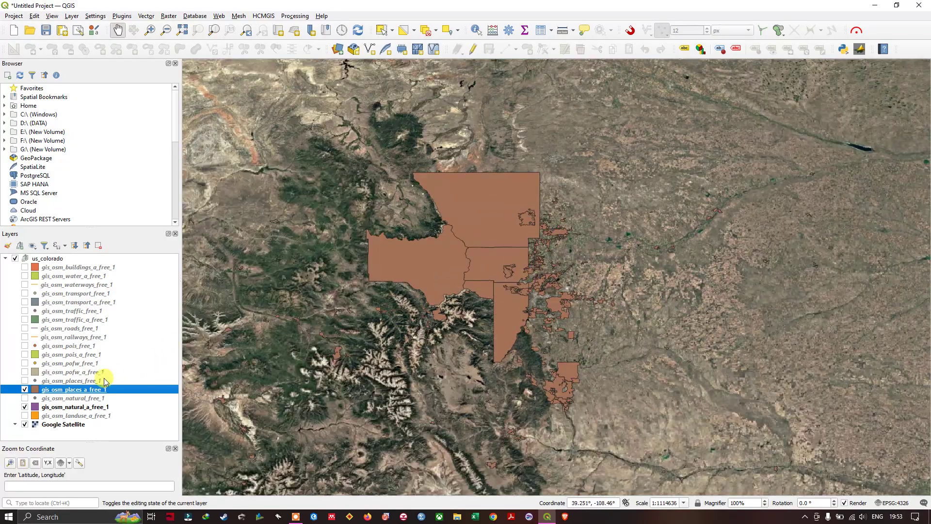
Step: Browse the place polygons' attribute table sorted by fclass, then close it
right_click(96, 390)
left_click(114, 274)
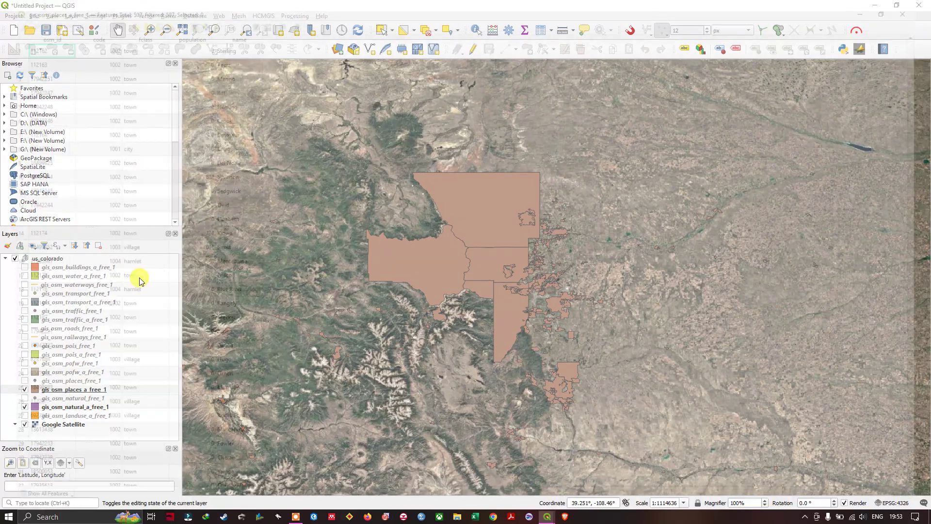
scroll(208, 145, "down", 4)
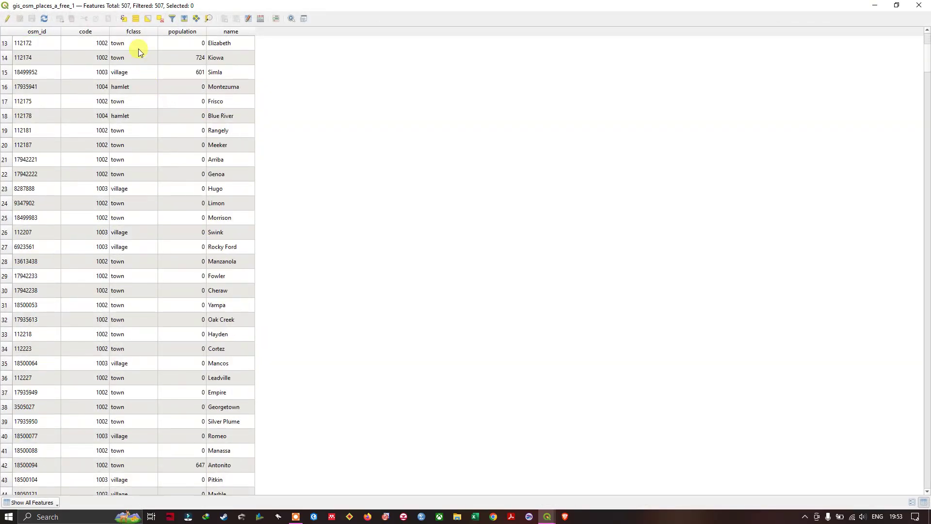
left_click(133, 31)
scroll(156, 228, "down", 20)
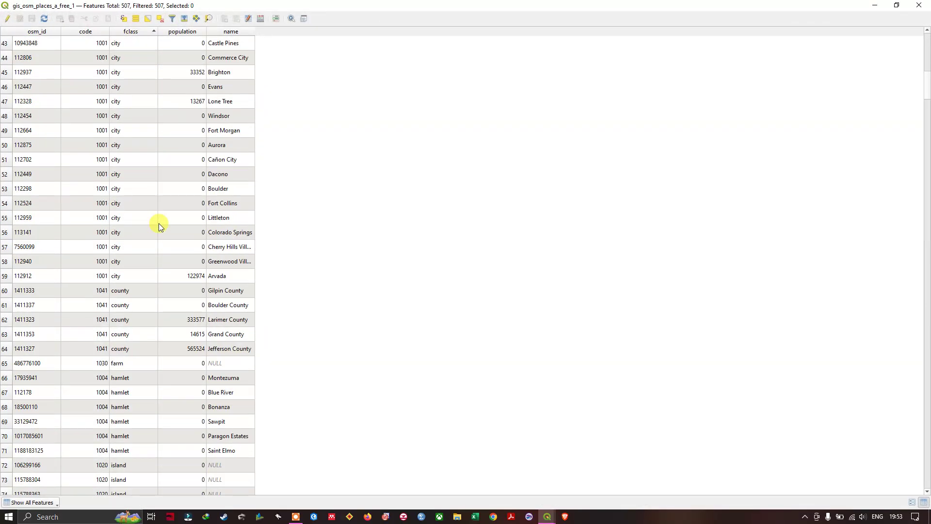
scroll(156, 244, "up", 12)
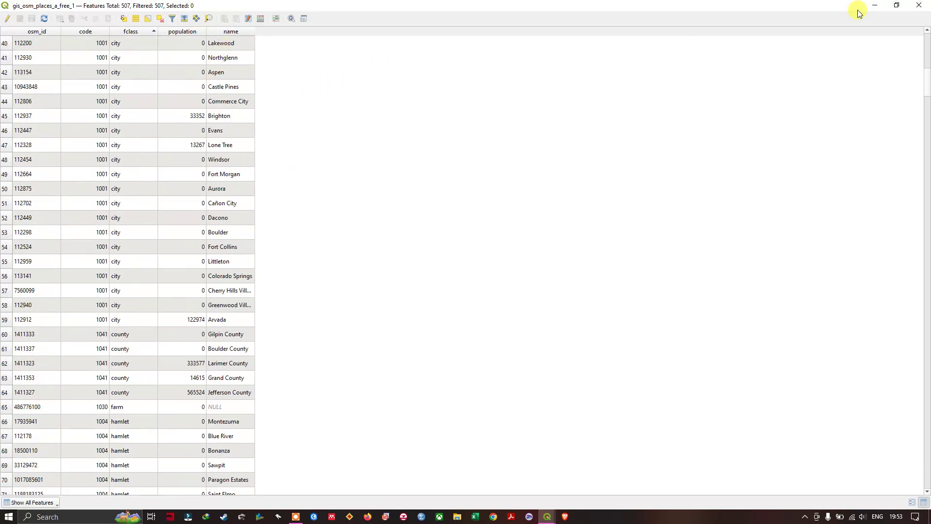
left_click(919, 5)
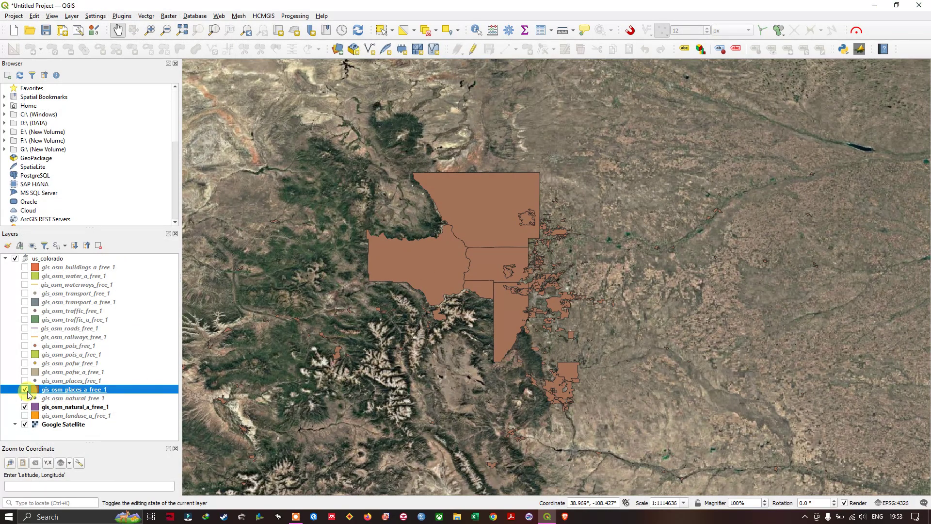
Step: Swap place polygons for gis_osm_places_free_1 points and review their 2,057-feature attribute table
left_click(25, 389)
left_click(24, 390)
left_click(25, 389)
left_click(25, 381)
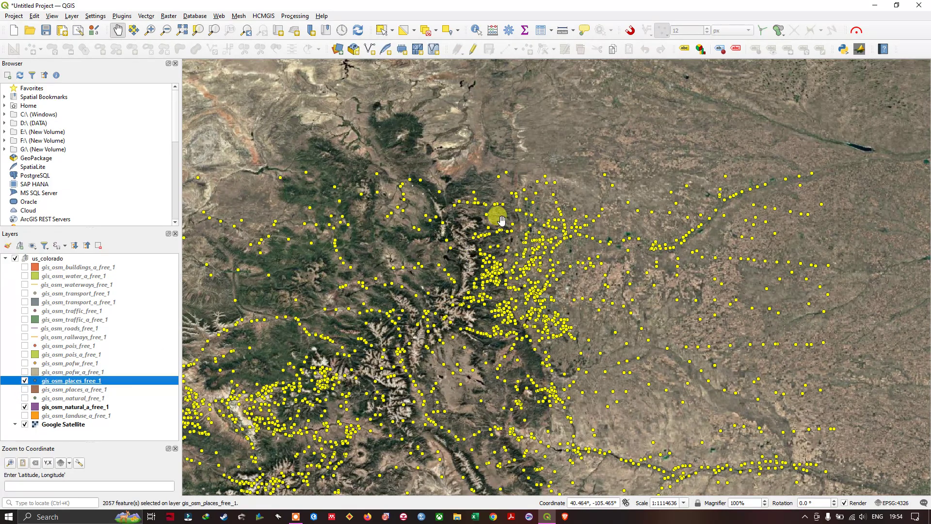
right_click(89, 381)
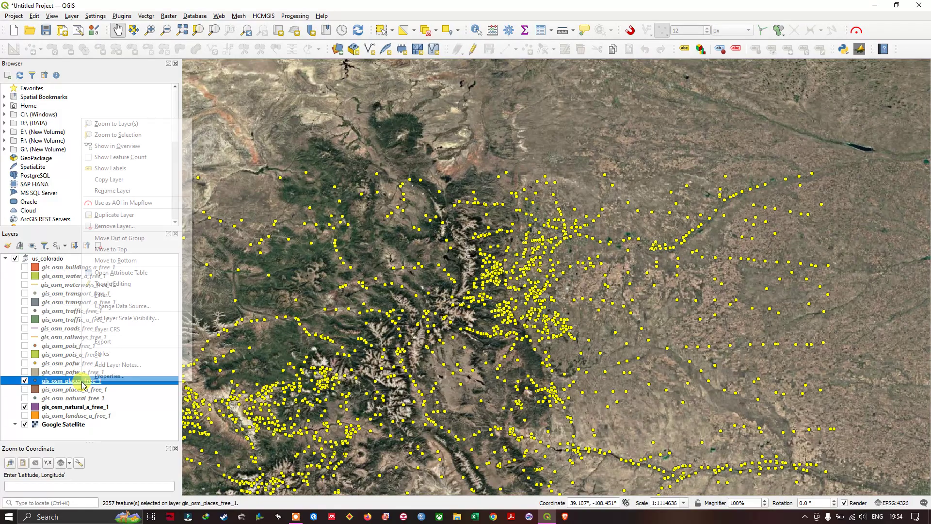
left_click(118, 270)
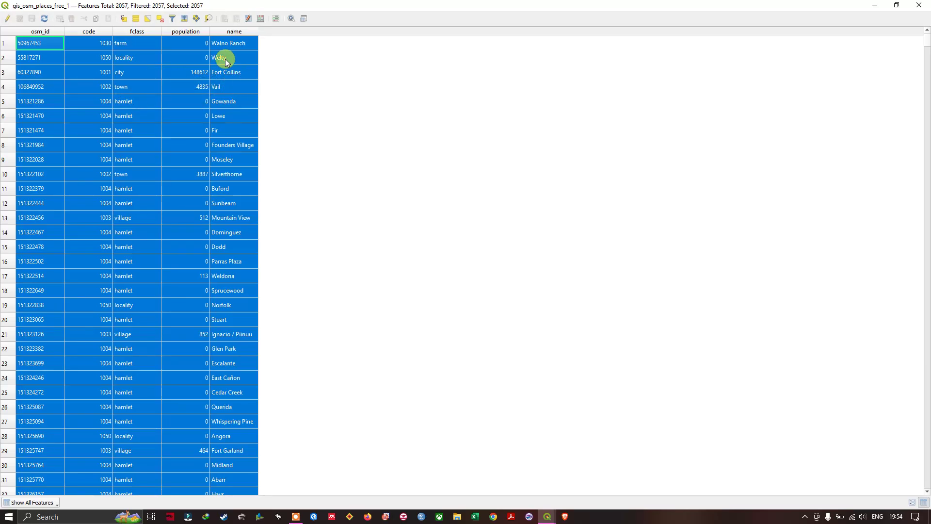
left_click(919, 5)
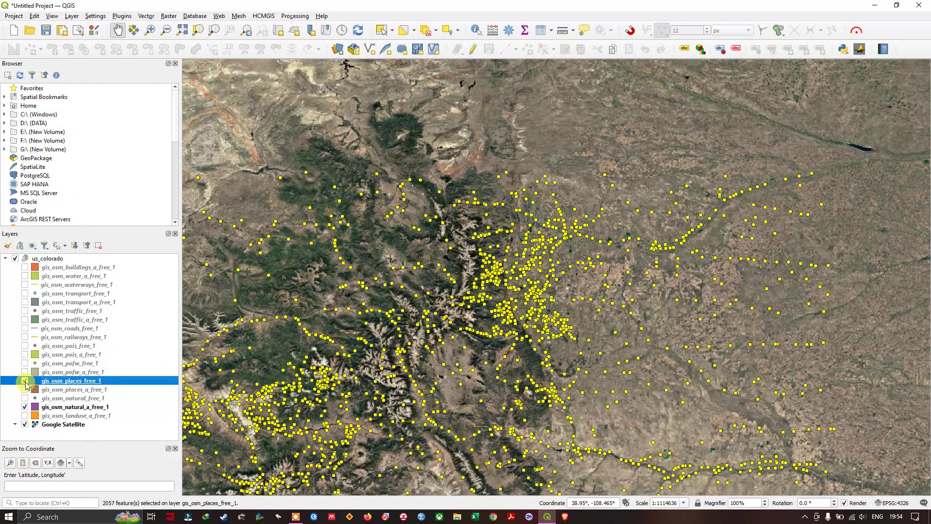
Step: Hide the place points, show the AOI, and set gis_osm_buildings_a_free_1 as the Clip input layer
left_click(24, 380)
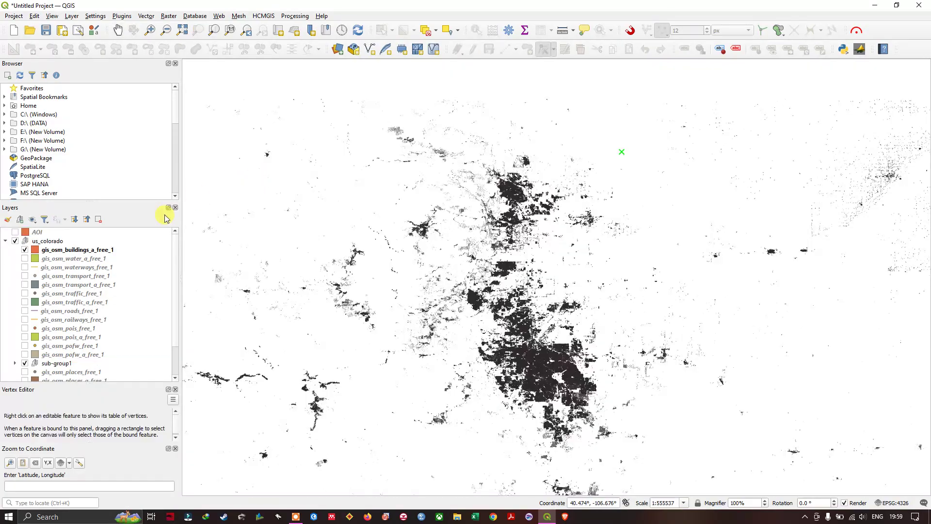
left_click(15, 233)
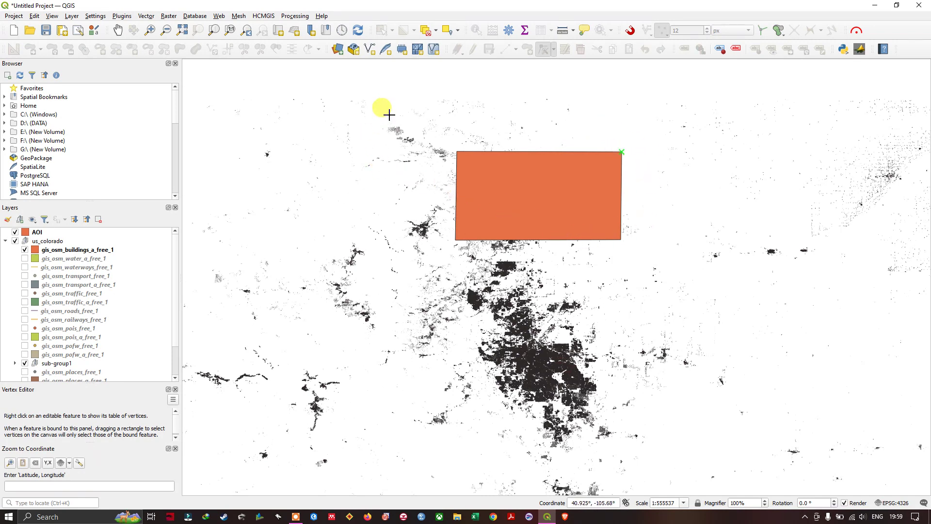
left_click(153, 17)
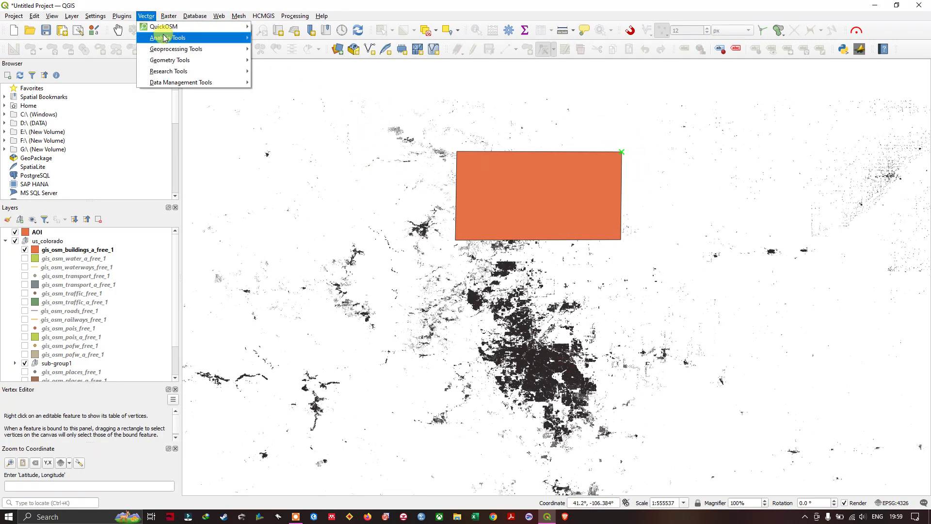
mouse_move(166, 38)
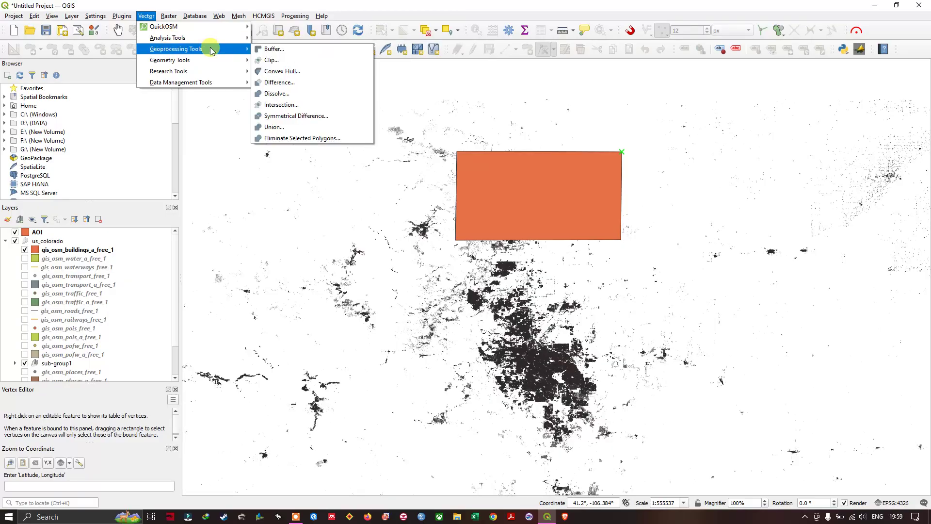
left_click(271, 60)
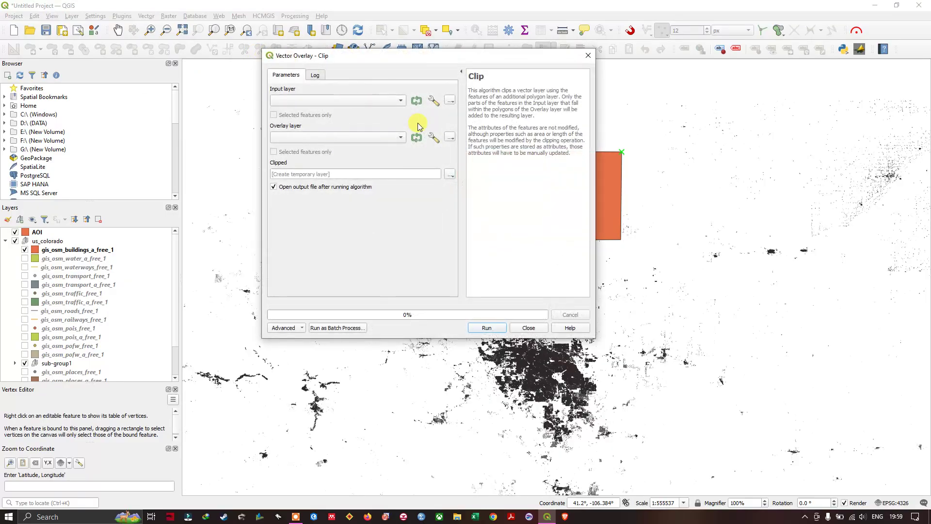
left_click(396, 102)
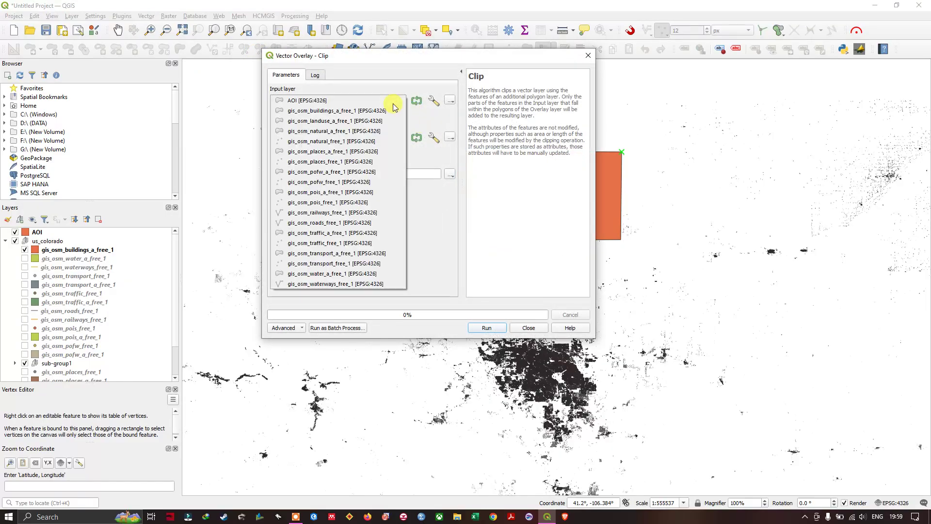
left_click(363, 112)
Step: Clip against the AOI overlay into a temporary layer and run it
left_click(329, 138)
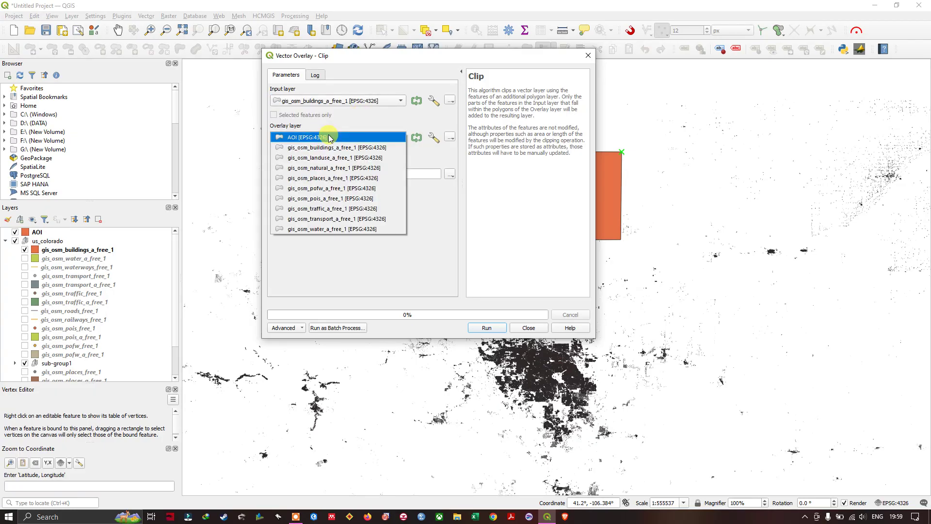
left_click(329, 138)
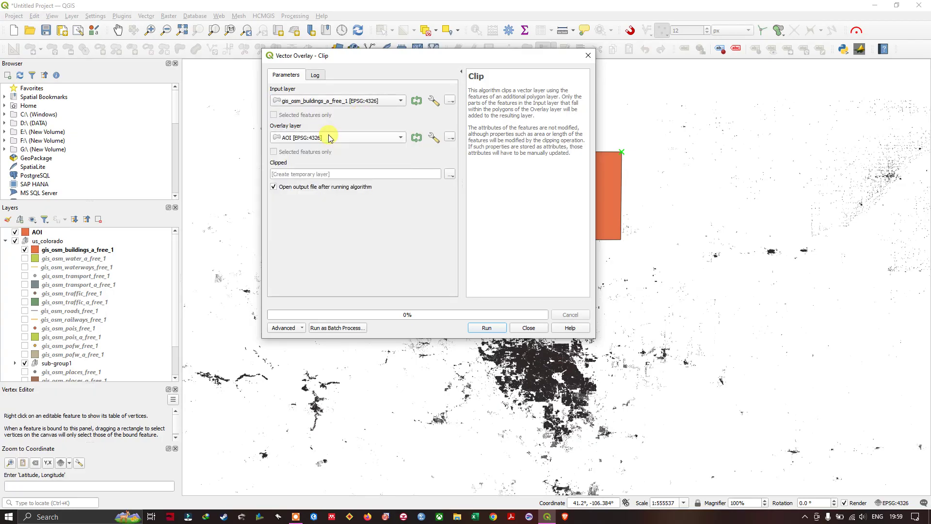
left_click(451, 176)
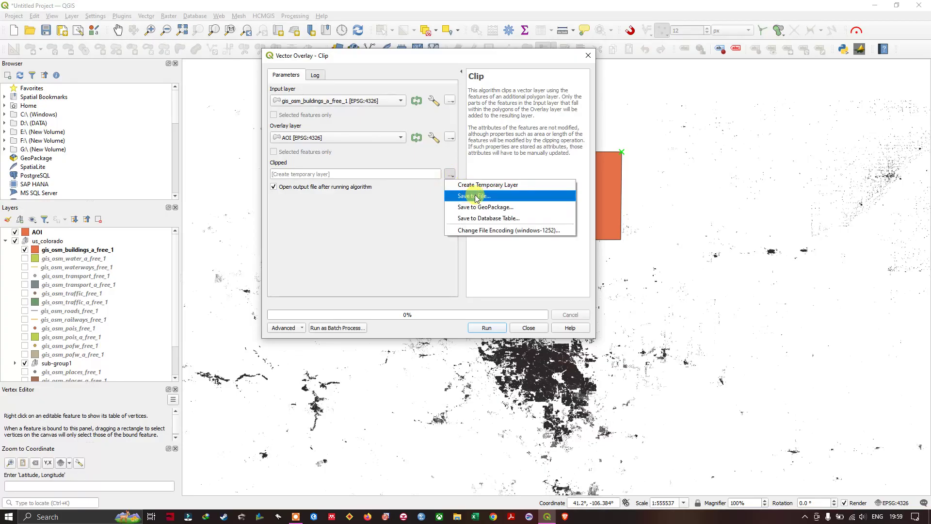
left_click(471, 186)
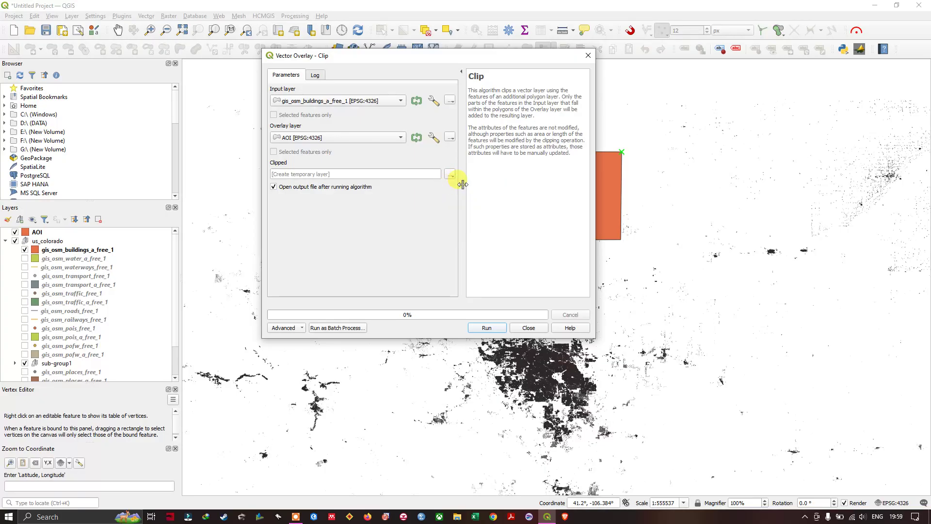
left_click(490, 328)
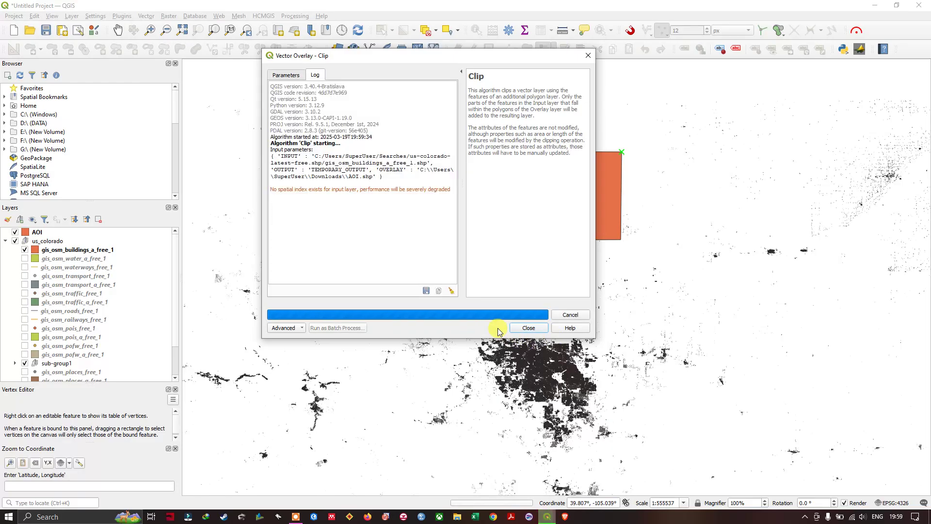
left_click(529, 327)
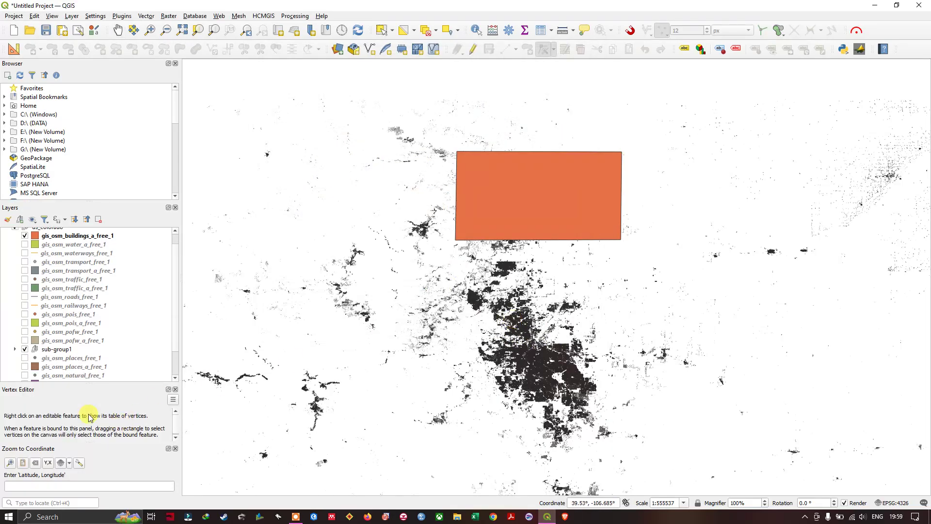
Step: Turn off the AOI and unclipped layers to view only clipped buildings, then select the buildings layer
scroll(31, 354, "down", 1)
scroll(31, 249, "up", 2)
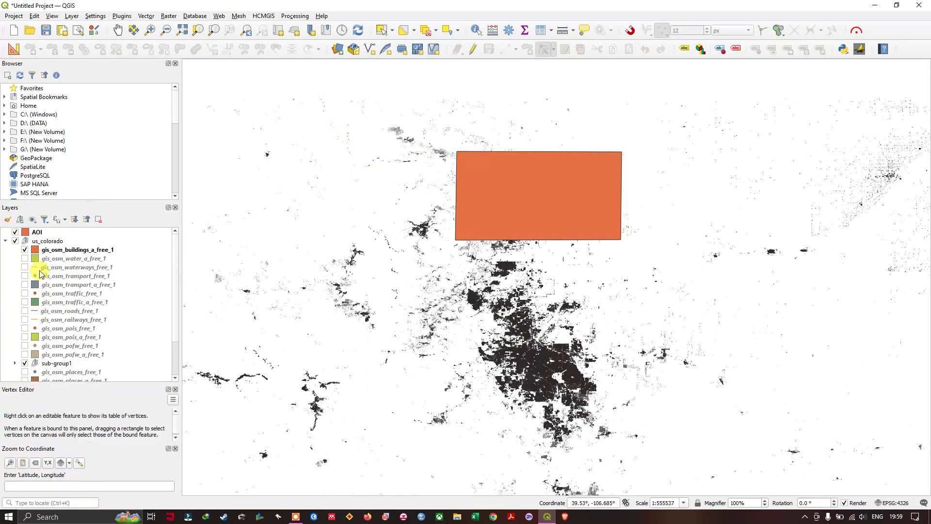
left_click(15, 233)
scroll(49, 306, "down", 2)
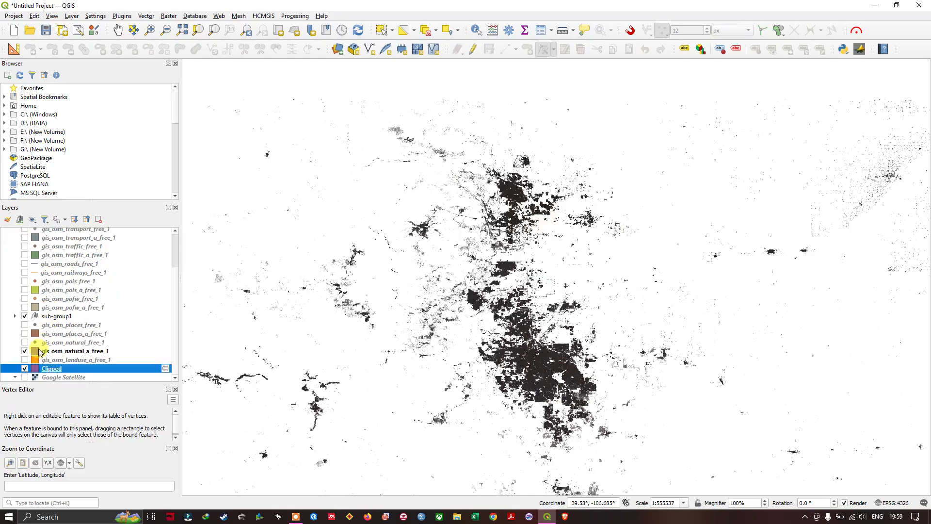
left_click(24, 316)
scroll(28, 311, "up", 2)
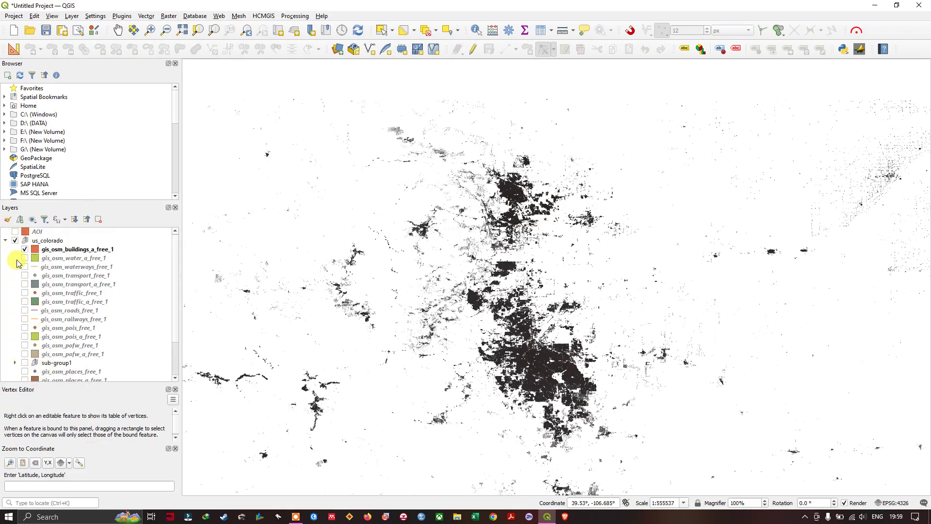
scroll(510, 186, "up", 2)
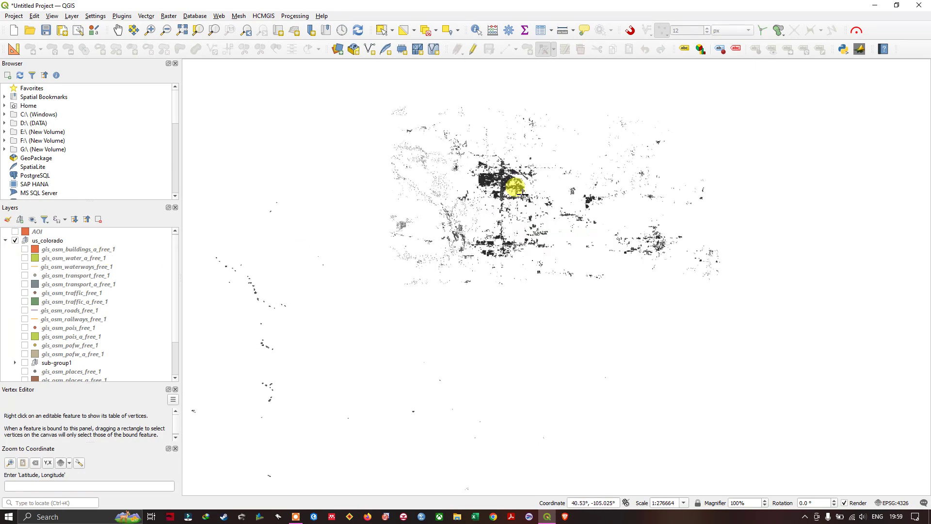
scroll(475, 286, "down", 2)
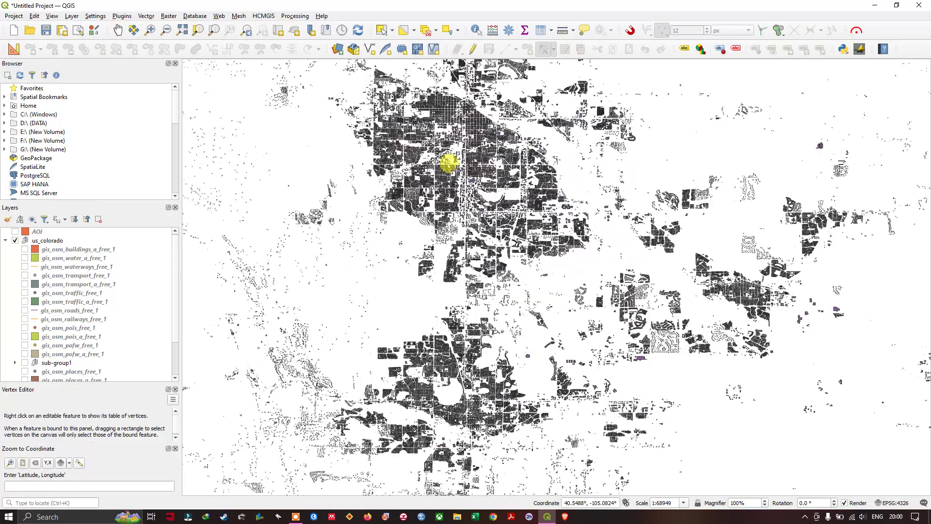
scroll(448, 163, "up", 1)
scroll(398, 243, "up", 2)
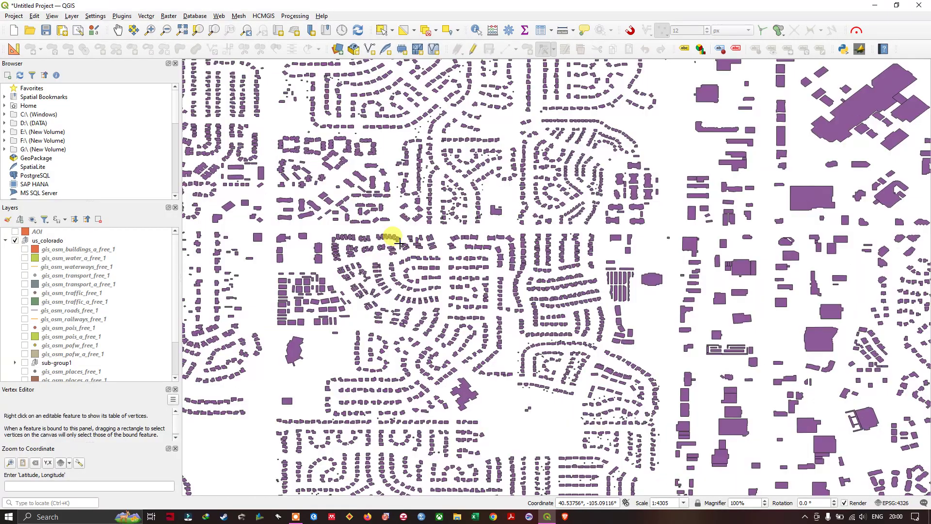
scroll(398, 243, "down", 3)
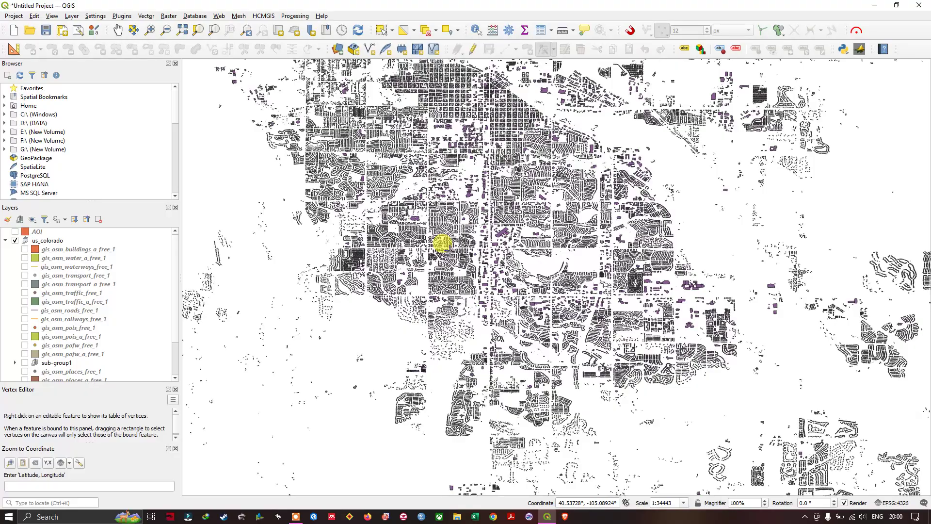
left_click(96, 249)
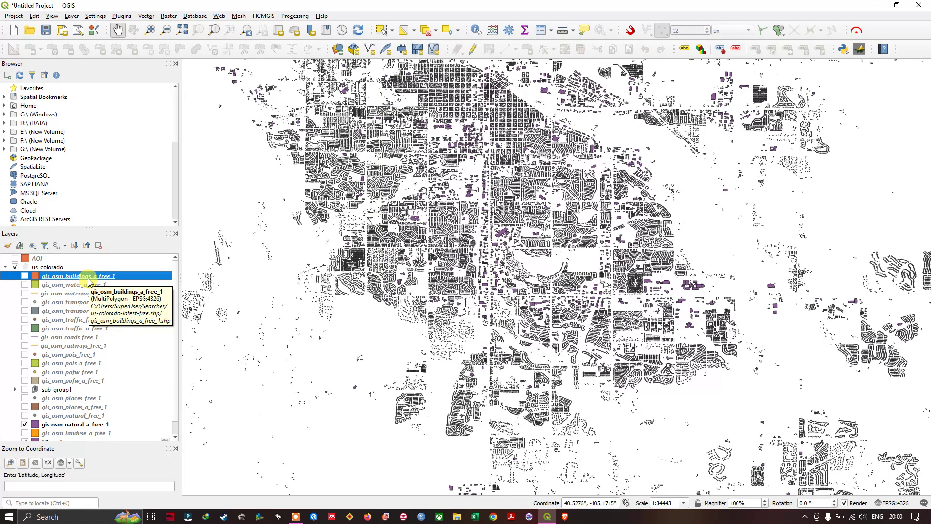
Step: Make the original buildings layer visible again and reselect it
left_click(24, 275)
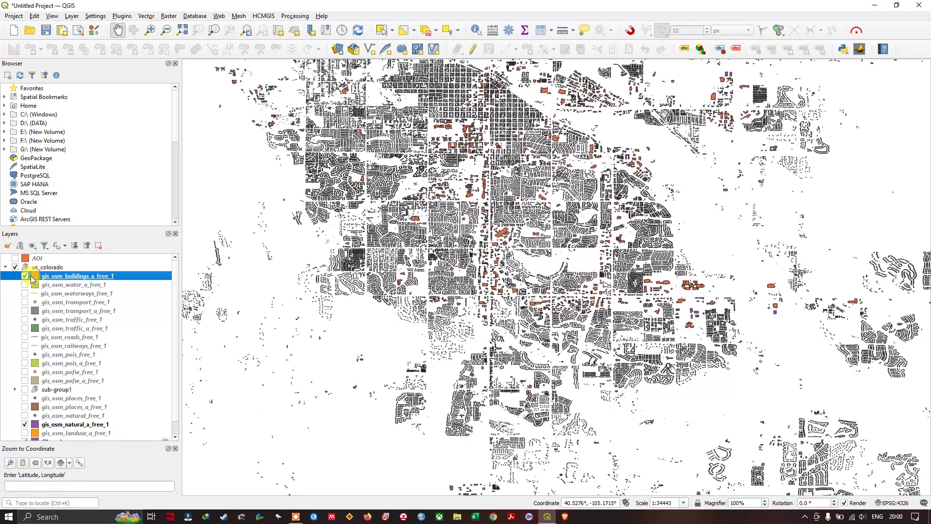
left_click(58, 294)
left_click(76, 278)
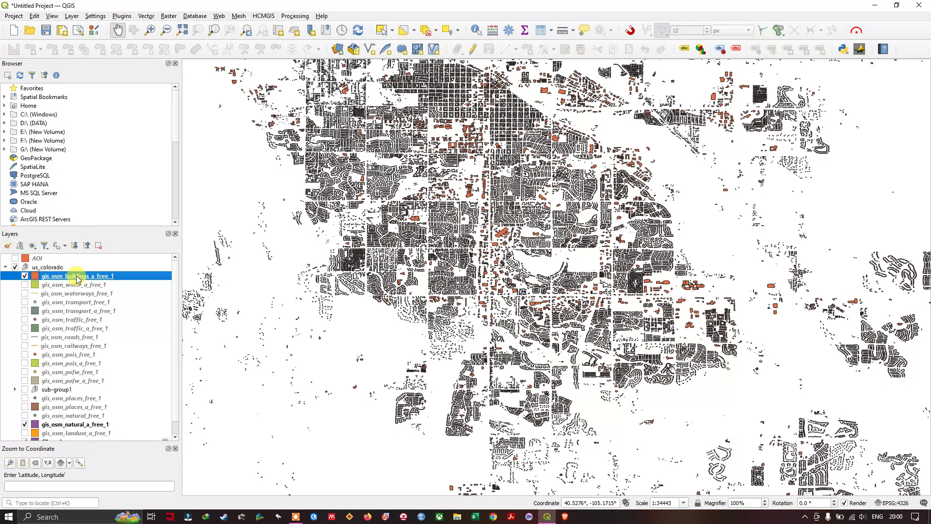
Step: Export the buildings layer as an ESRI Shapefile named 'Buildings' in Downloads
right_click(94, 276)
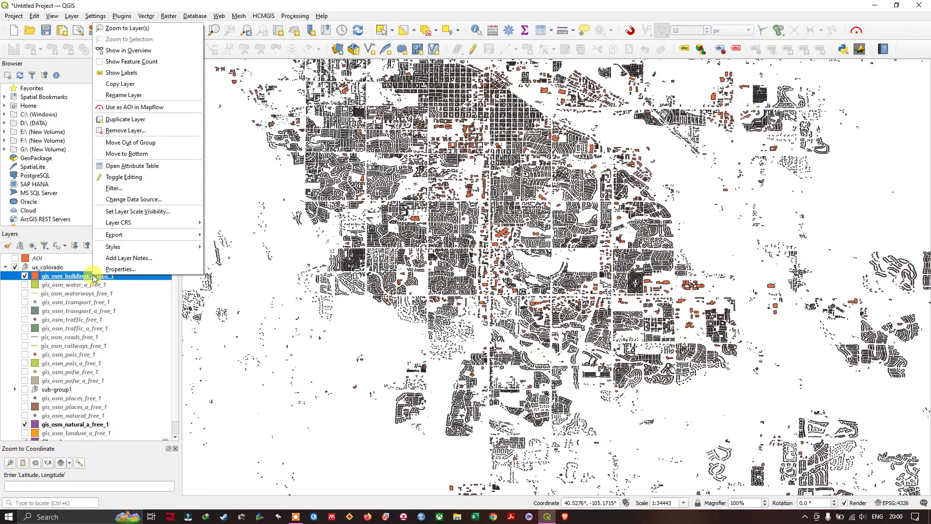
mouse_move(127, 236)
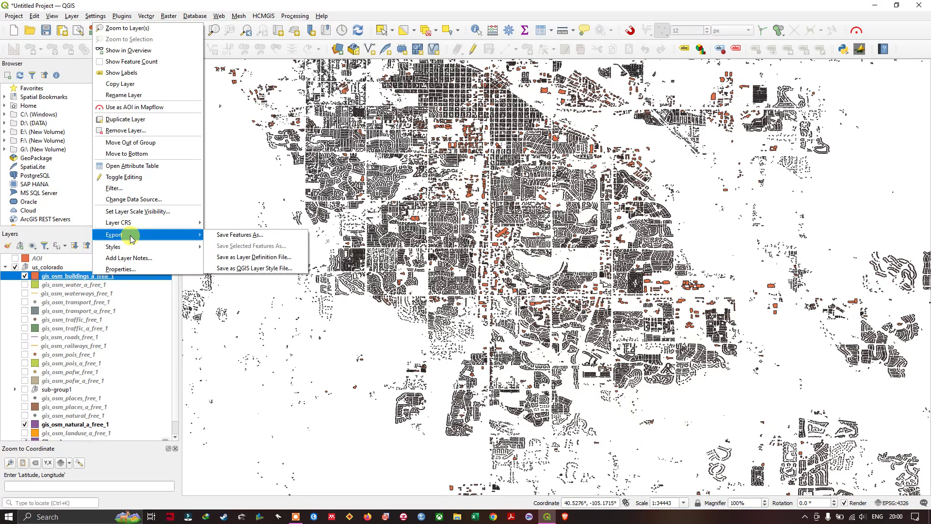
left_click(240, 235)
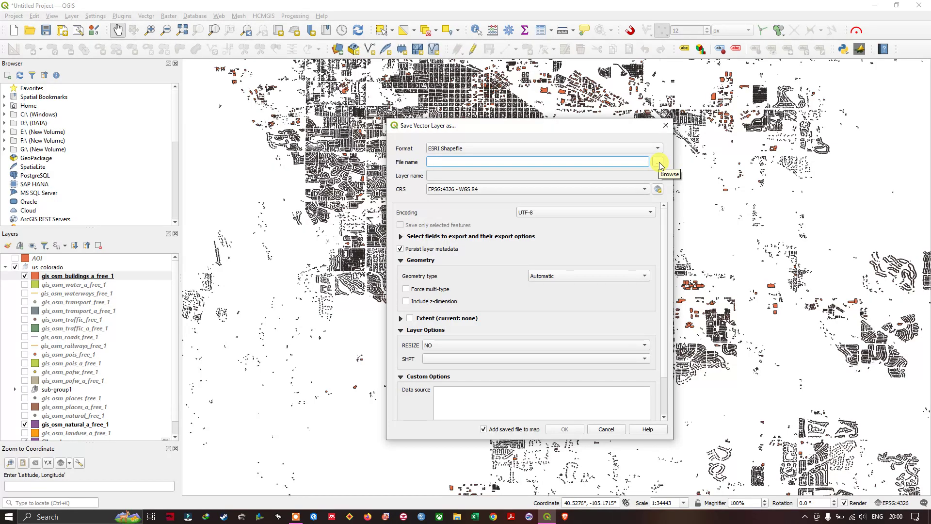
left_click(657, 162)
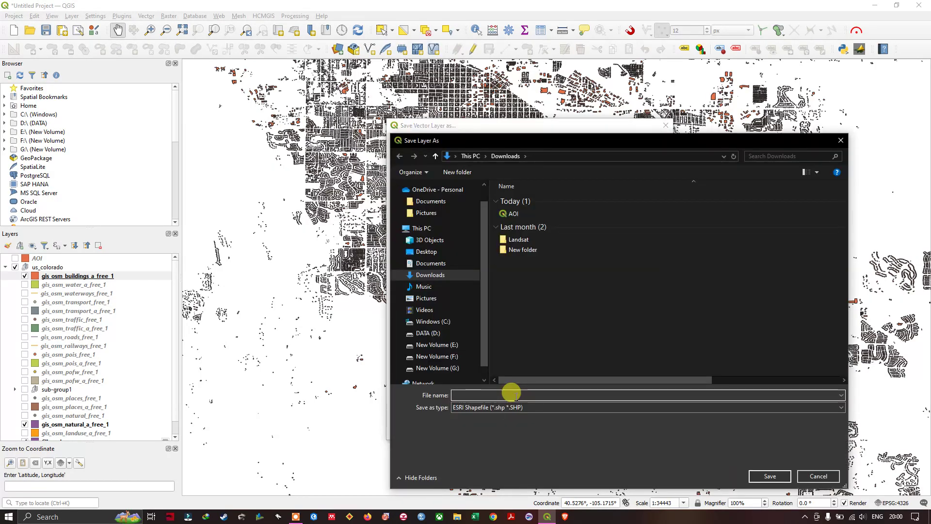
type("bUILDING")
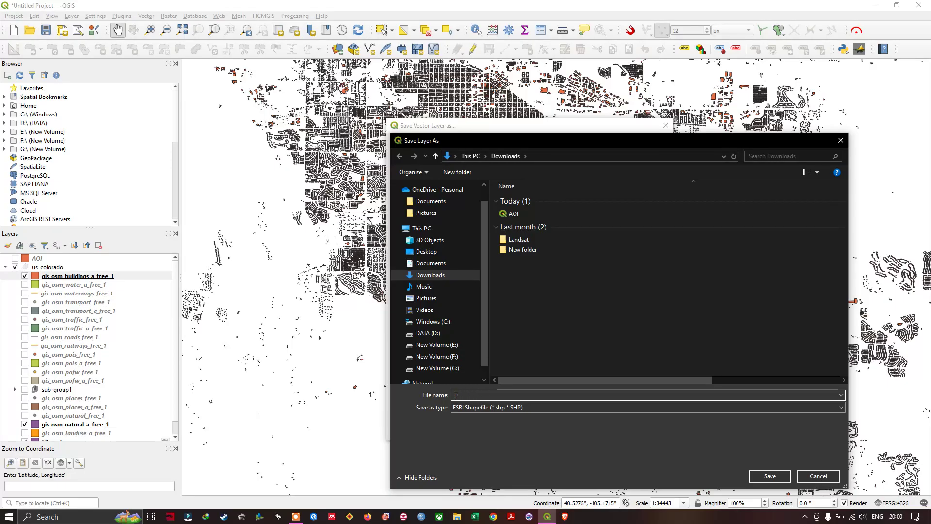
type("Buildings")
left_click(536, 407)
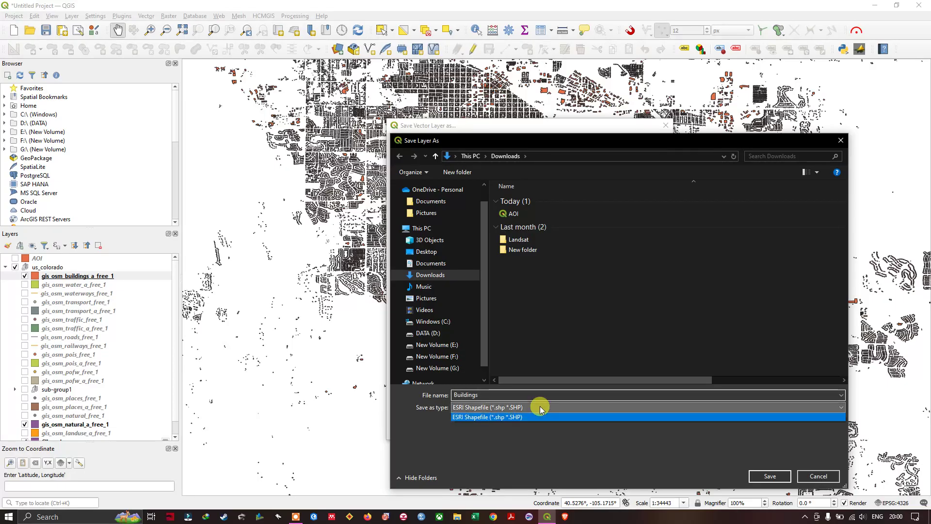
left_click(537, 407)
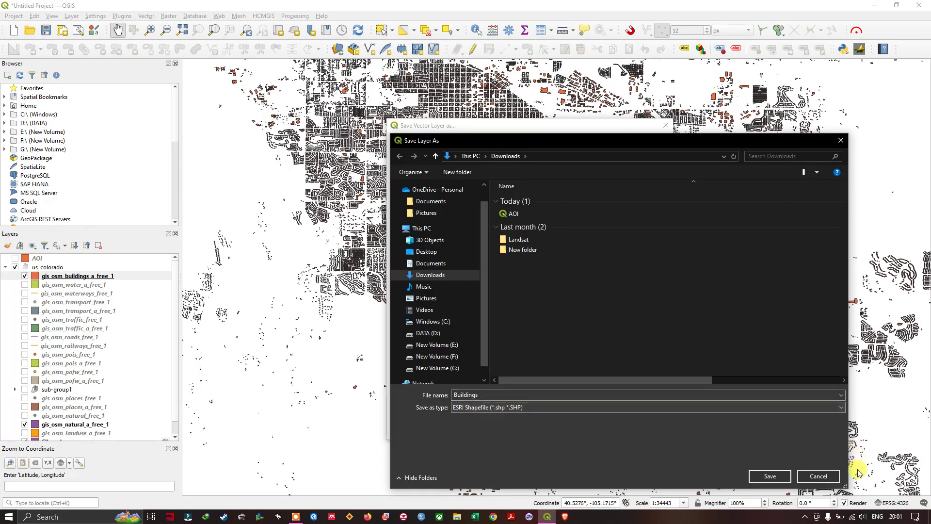
left_click(769, 476)
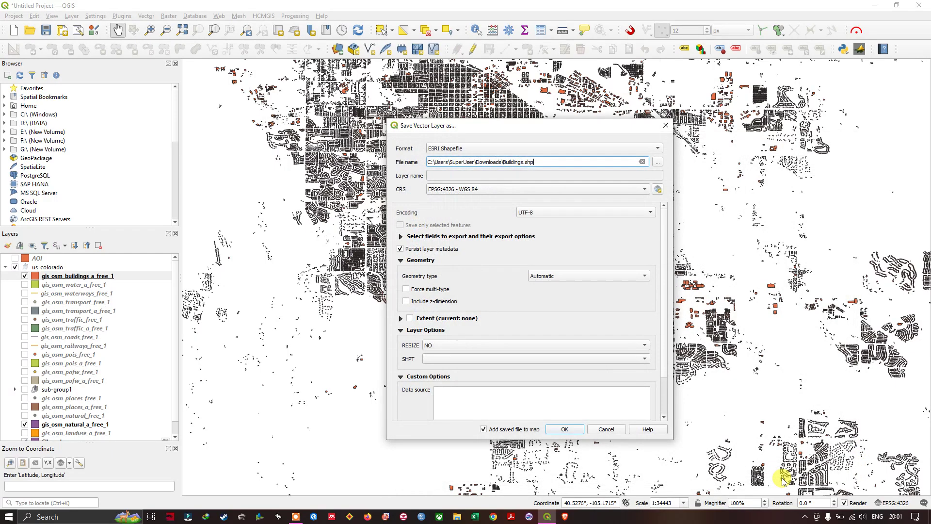
left_click(564, 430)
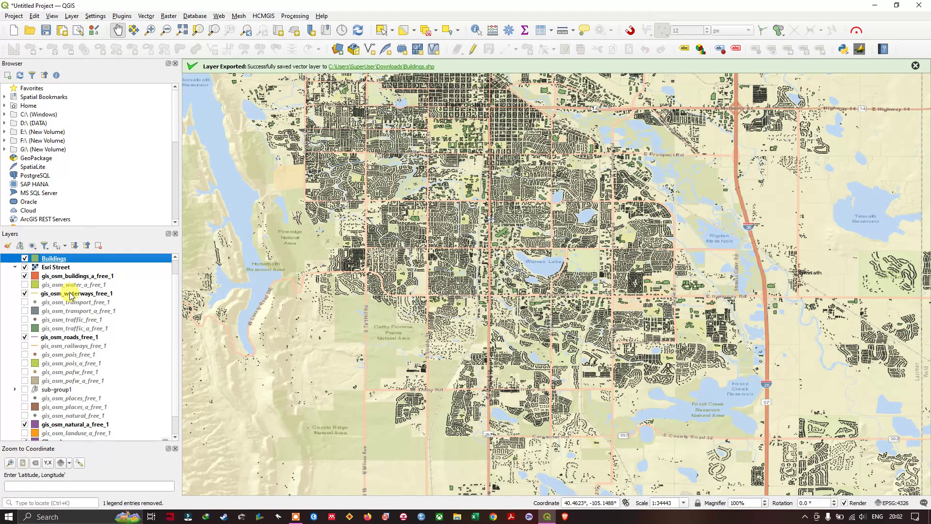
left_click(67, 337)
right_click(67, 339)
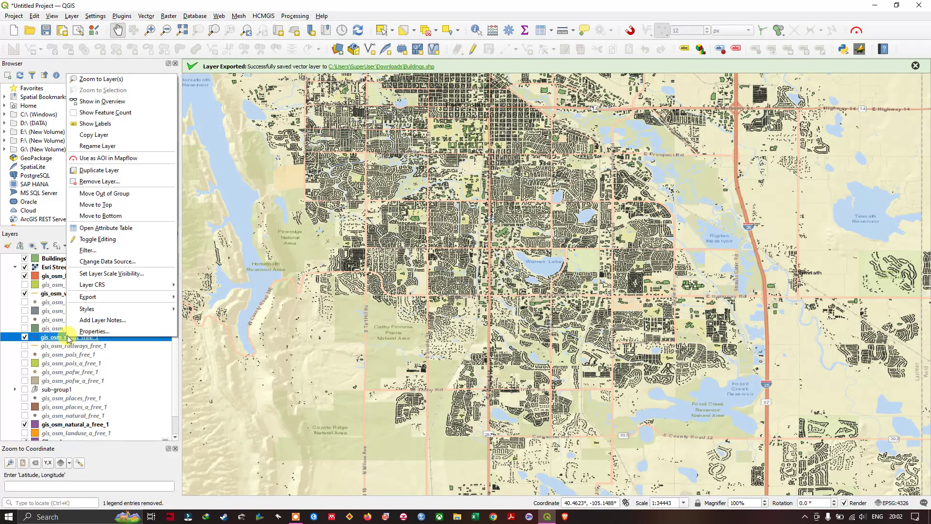
left_click(103, 225)
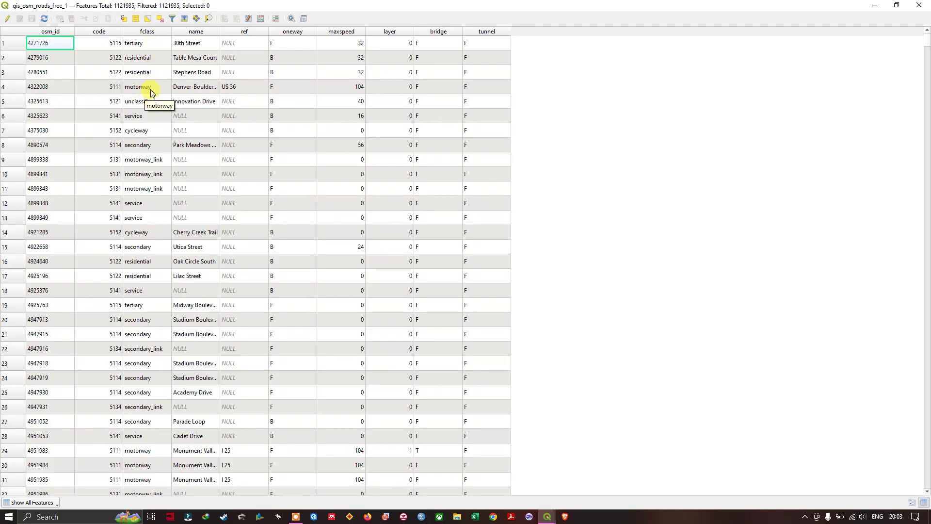
left_click(919, 5)
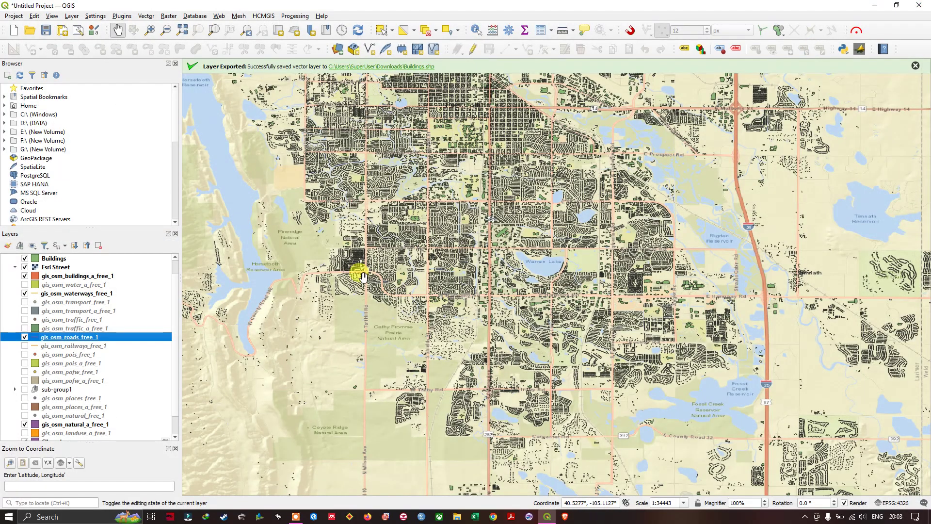